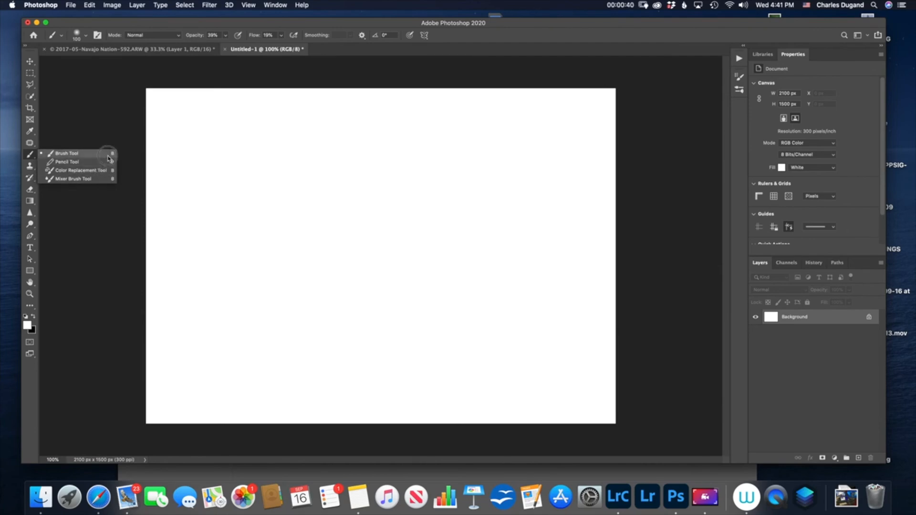
Step: Select the Brush tool and switch its cursor to the precise crosshair and back to the brush-size circle
{"action": "left_click", "coordinate": [81, 154]}
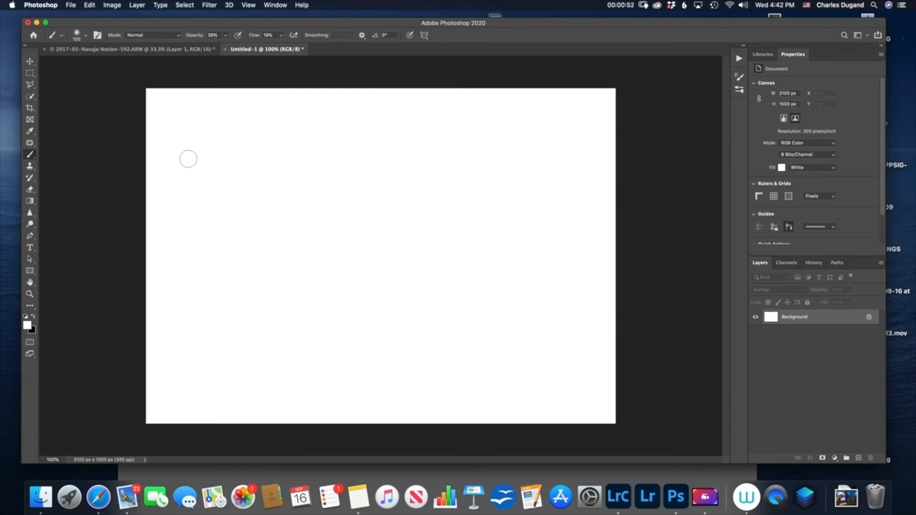
{"action": "key", "text": "Caps_Lock"}
{"action": "key", "text": "Caps_Lock"}
Step: Enlarge the brush tip to 2800 px
{"action": "key", "text": "bracketright"}
{"action": "key", "text": "bracketright"}
{"action": "key", "text": "bracketright"}
{"action": "key", "text": "bracketright"}
{"action": "key", "text": "bracketright"}
{"action": "key", "text": "bracketright"}
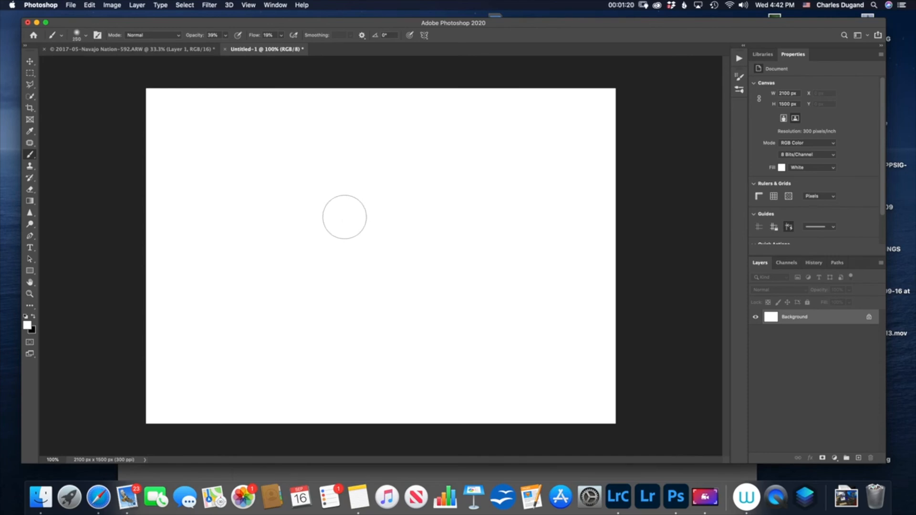
{"action": "key", "text": "bracketright"}
{"action": "key", "text": "bracketright"}
{"action": "key", "text": "bracketright"}
{"action": "key", "text": "bracketright"}
{"action": "key", "text": "bracketright"}
{"action": "key", "text": "bracketright"}
{"action": "key", "text": "bracketright"}
{"action": "key", "text": "bracketright"}
{"action": "key", "text": "bracketright"}
{"action": "key", "text": "bracketright"}
{"action": "key", "text": "bracketright"}
{"action": "key", "text": "bracketright"}
{"action": "key", "text": "bracketright"}
{"action": "key", "text": "bracketright"}
{"action": "key", "text": "bracketright"}
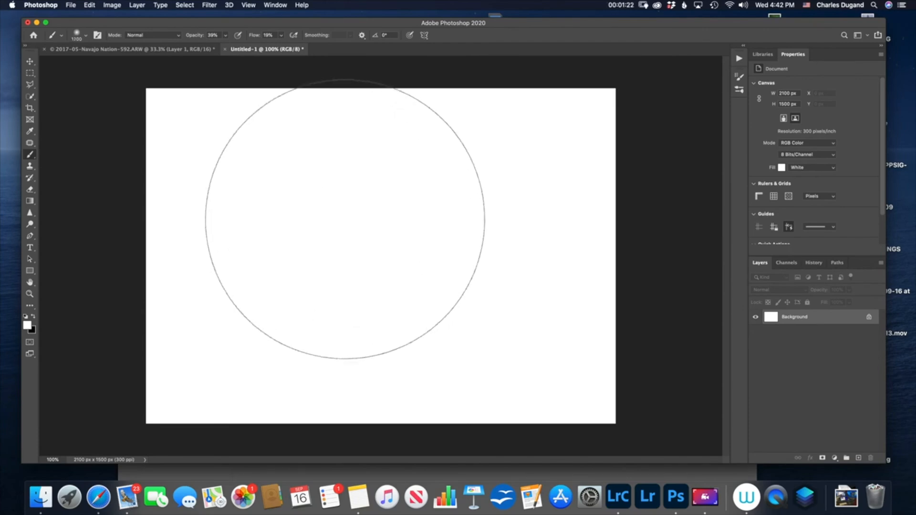
{"action": "key", "text": "bracketright"}
{"action": "key", "text": "bracketright"}
{"action": "key", "text": "bracketright"}
{"action": "key", "text": "bracketright"}
{"action": "key", "text": "bracketright"}
{"action": "key", "text": "bracketright"}
{"action": "key", "text": "bracketright"}
{"action": "key", "text": "bracketright"}
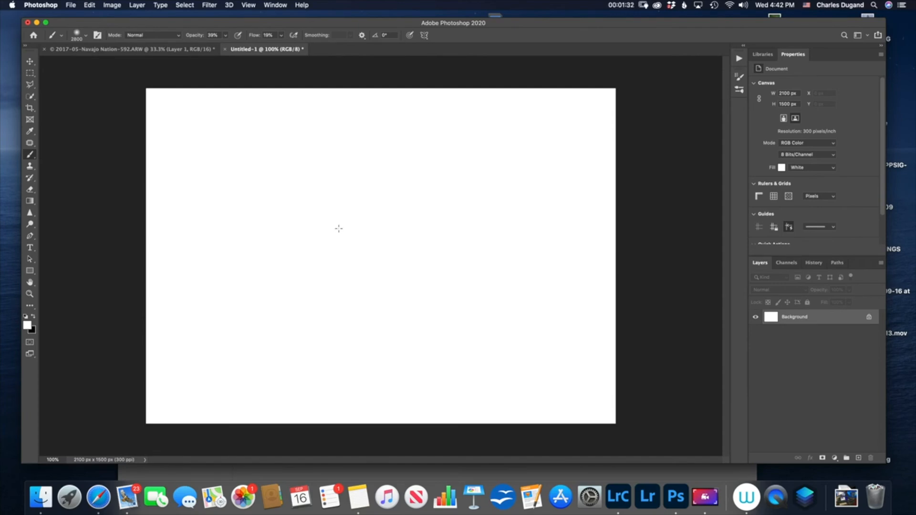
Step: Reduce the brush tip to 200 px
{"action": "key", "text": "bracketleft"}
{"action": "key", "text": "bracketleft"}
{"action": "key", "text": "bracketleft"}
{"action": "key", "text": "bracketleft"}
{"action": "key", "text": "bracketleft"}
{"action": "key", "text": "bracketleft"}
{"action": "key", "text": "bracketleft"}
{"action": "key", "text": "bracketleft"}
{"action": "key", "text": "bracketleft"}
{"action": "key", "text": "bracketleft"}
{"action": "key", "text": "bracketleft"}
{"action": "key", "text": "bracketleft"}
{"action": "key", "text": "bracketleft"}
{"action": "key", "text": "bracketleft"}
{"action": "key", "text": "bracketleft"}
{"action": "key", "text": "bracketleft"}
{"action": "key", "text": "bracketleft"}
{"action": "key", "text": "bracketleft"}
{"action": "key", "text": "bracketleft"}
{"action": "key", "text": "bracketleft"}
{"action": "key", "text": "bracketleft"}
{"action": "key", "text": "bracketleft"}
{"action": "key", "text": "bracketleft"}
Step: Display the Brushes library with its size setting and brush folders beside the canvas
{"action": "left_click", "coordinate": [276, 5]}
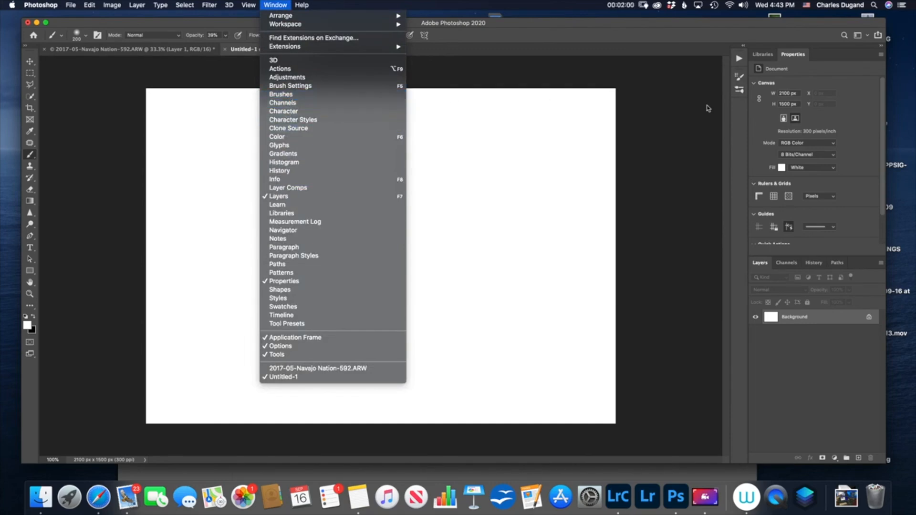
{"action": "left_click", "coordinate": [740, 85]}
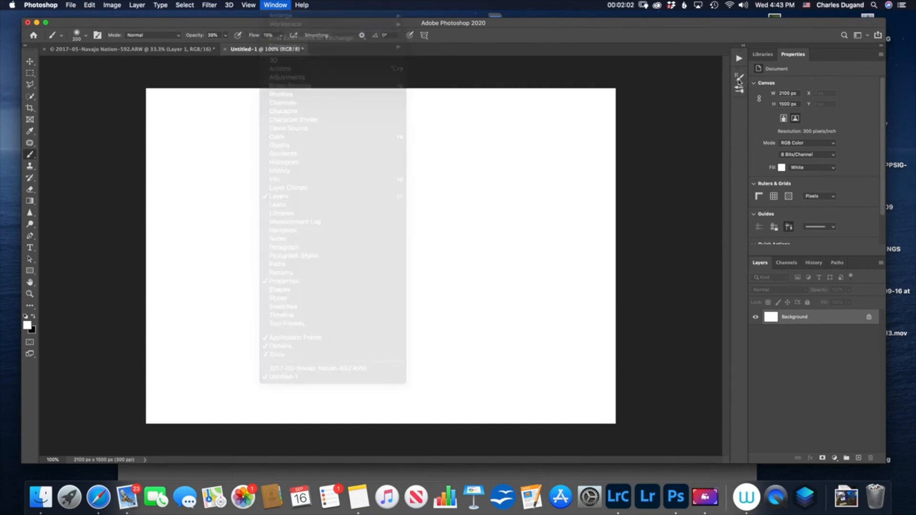
{"action": "left_click", "coordinate": [739, 78]}
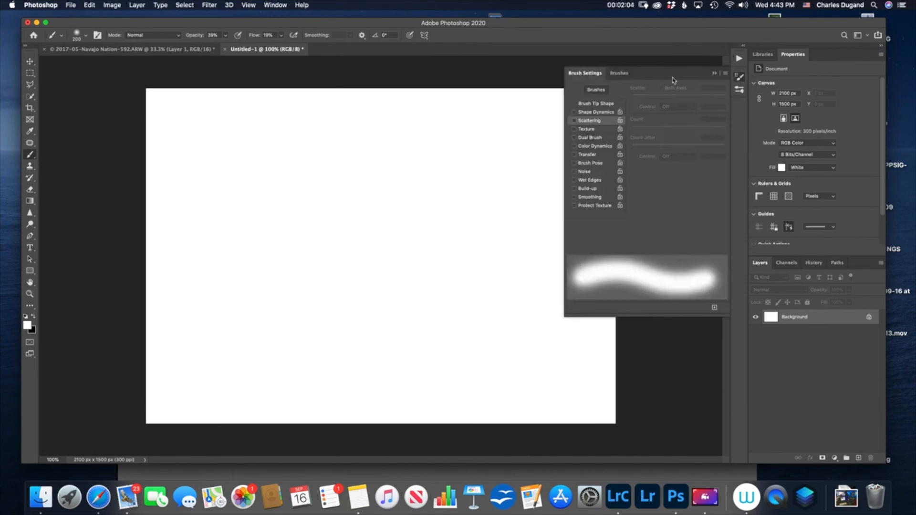
{"action": "left_click", "coordinate": [619, 73]}
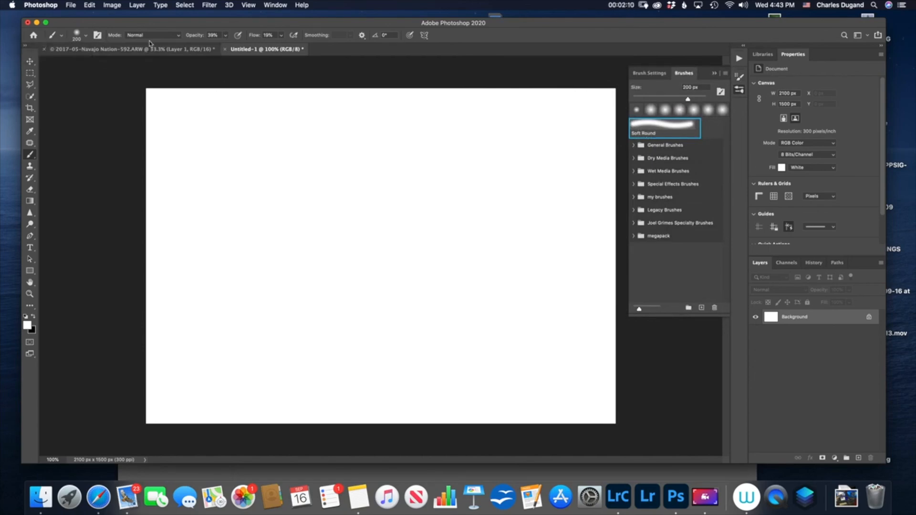
Step: Set the Soft Round brush's size to 166 px, try a harder edge, and return its hardness to 0%
{"action": "left_click", "coordinate": [86, 39]}
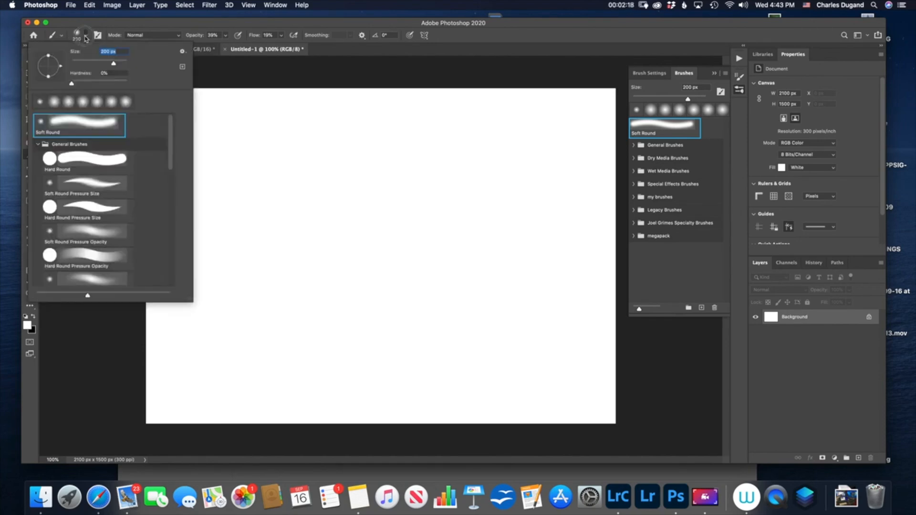
{"action": "mouse_move", "coordinate": [170, 142]}
{"action": "left_mouse_down"}
{"action": "mouse_move", "coordinate": [169, 265]}
{"action": "mouse_move", "coordinate": [162, 176]}
{"action": "mouse_move", "coordinate": [174, 132]}
{"action": "left_mouse_up"}
{"action": "left_click_drag", "start_coordinate": [73, 86], "coordinate": [50, 85]}
{"action": "left_click_drag", "start_coordinate": [113, 63], "coordinate": [109, 63]}
{"action": "left_click_drag", "start_coordinate": [73, 84], "coordinate": [125, 84]}
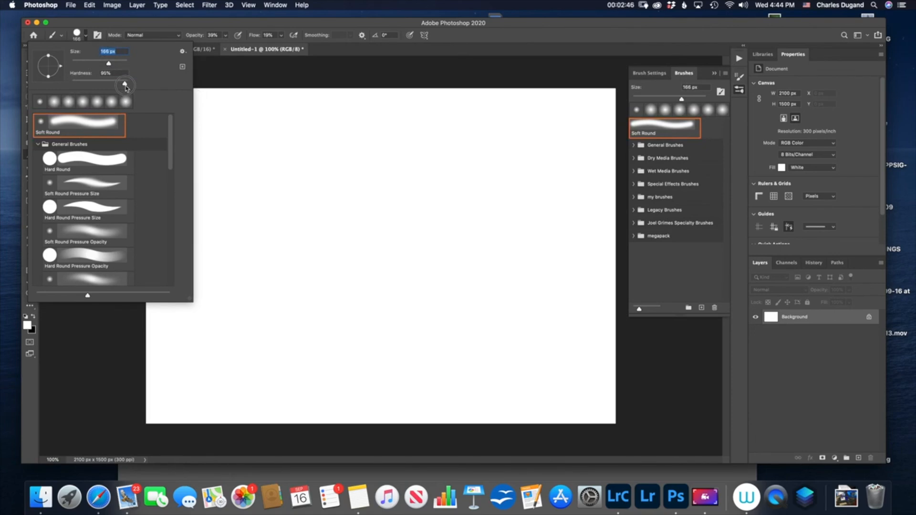
{"action": "left_click_drag", "start_coordinate": [126, 87], "coordinate": [0, 100]}
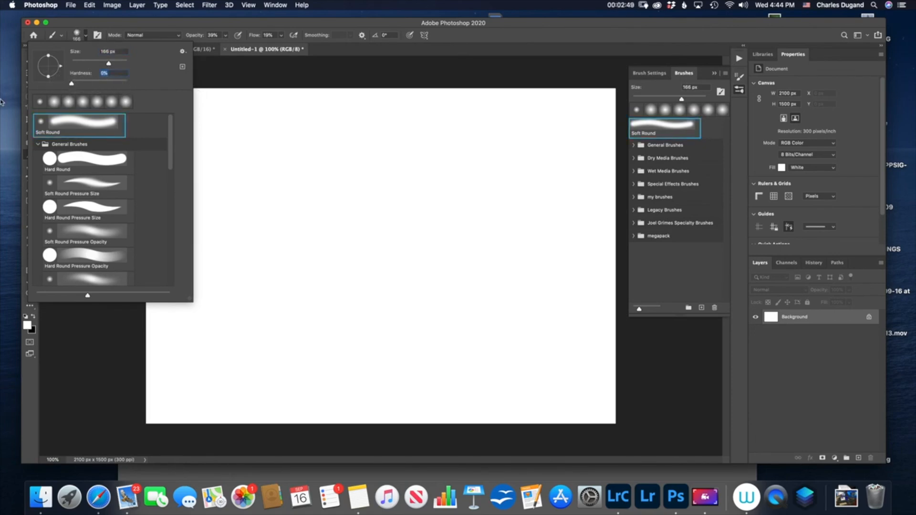
{"action": "left_click", "coordinate": [209, 76]}
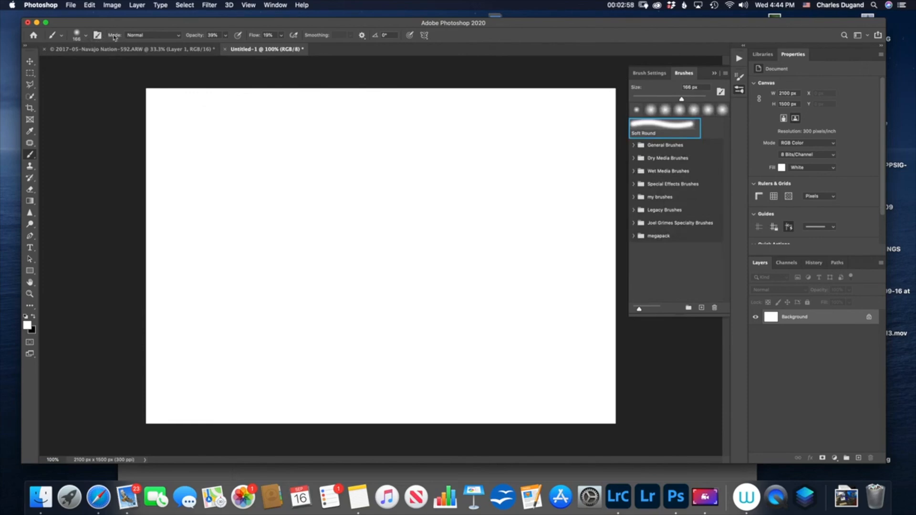
Step: Choose the Normal brush blending mode and set both the brush opacity and flow to 100%
{"action": "left_click", "coordinate": [143, 37]}
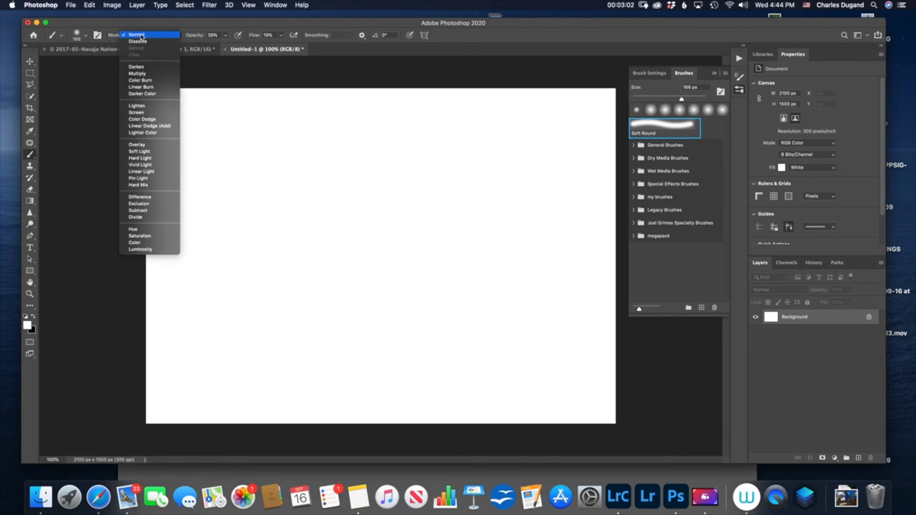
{"action": "left_click", "coordinate": [140, 36]}
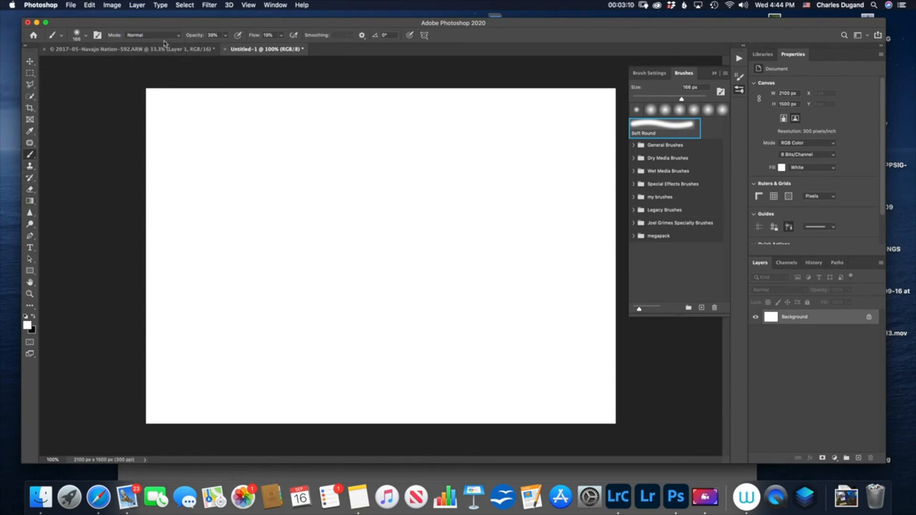
{"action": "left_click_drag", "start_coordinate": [197, 40], "coordinate": [172, 40]}
{"action": "mouse_move", "coordinate": [258, 37]}
{"action": "left_mouse_down"}
{"action": "mouse_move", "coordinate": [214, 34]}
{"action": "mouse_move", "coordinate": [258, 37]}
{"action": "left_mouse_up"}
{"action": "left_click", "coordinate": [254, 37]}
{"action": "left_click_drag", "start_coordinate": [196, 37], "coordinate": [304, 40]}
{"action": "left_click", "coordinate": [282, 36]}
{"action": "left_click", "coordinate": [282, 36]}
{"action": "left_click", "coordinate": [281, 36]}
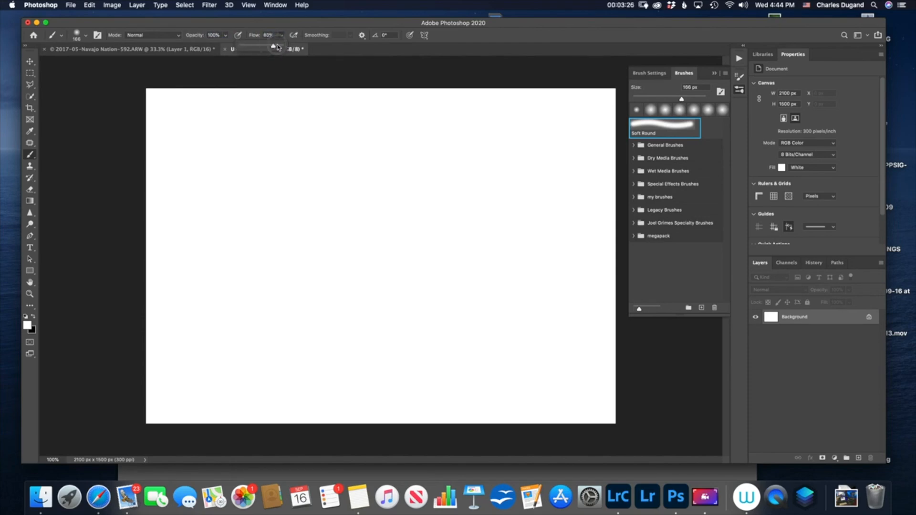
{"action": "left_click_drag", "start_coordinate": [252, 37], "coordinate": [279, 39]}
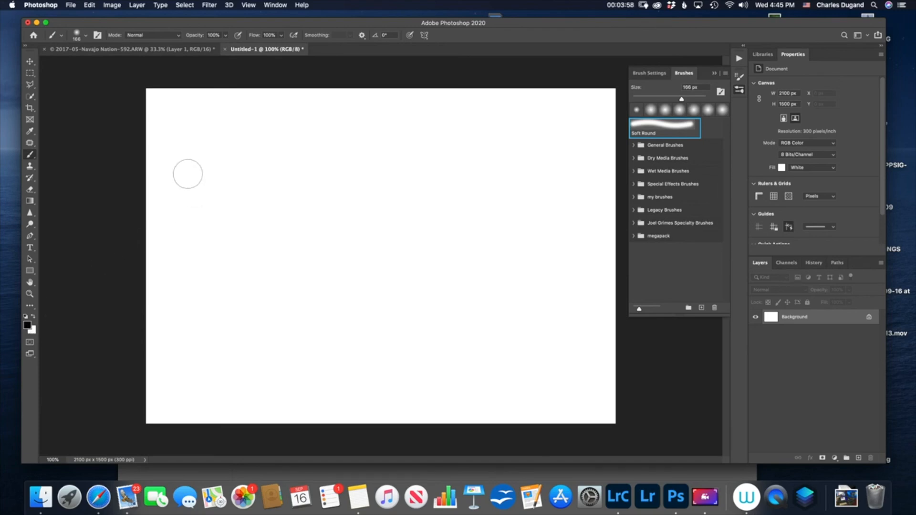
Step: Paint a short soft black stroke in the canvas's upper-left area and cover it with white
{"action": "left_click_drag", "start_coordinate": [164, 163], "coordinate": [221, 145]}
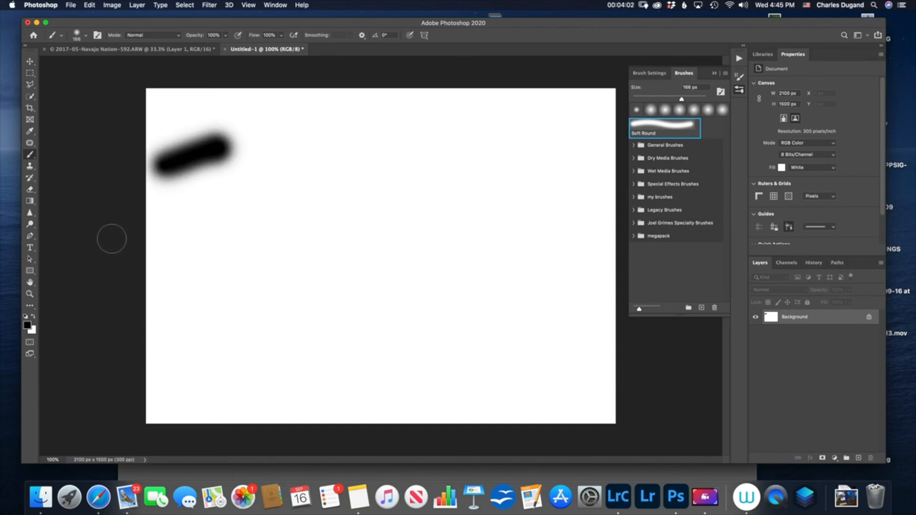
{"action": "key", "text": "x"}
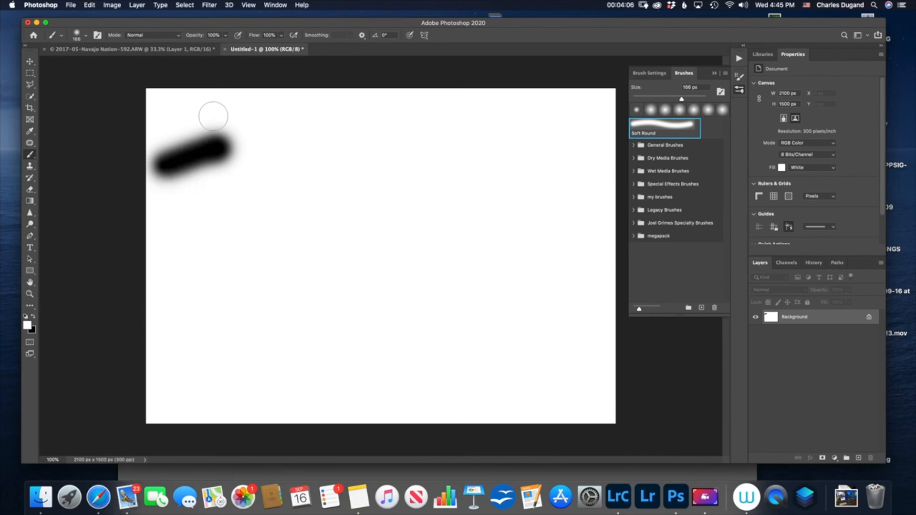
{"action": "left_click_drag", "start_coordinate": [200, 129], "coordinate": [147, 196]}
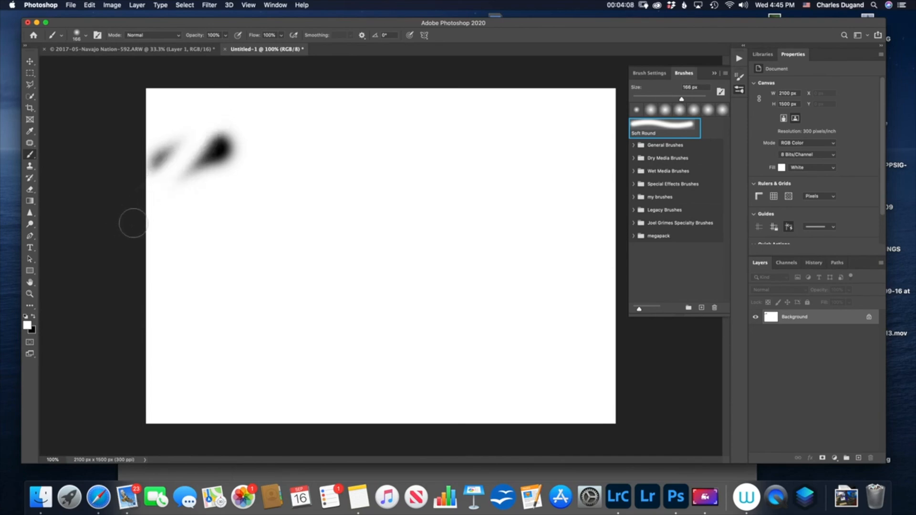
{"action": "mouse_move", "coordinate": [143, 184]}
{"action": "left_mouse_down"}
{"action": "mouse_move", "coordinate": [161, 154]}
{"action": "mouse_move", "coordinate": [203, 161]}
{"action": "mouse_move", "coordinate": [188, 146]}
{"action": "left_mouse_up"}
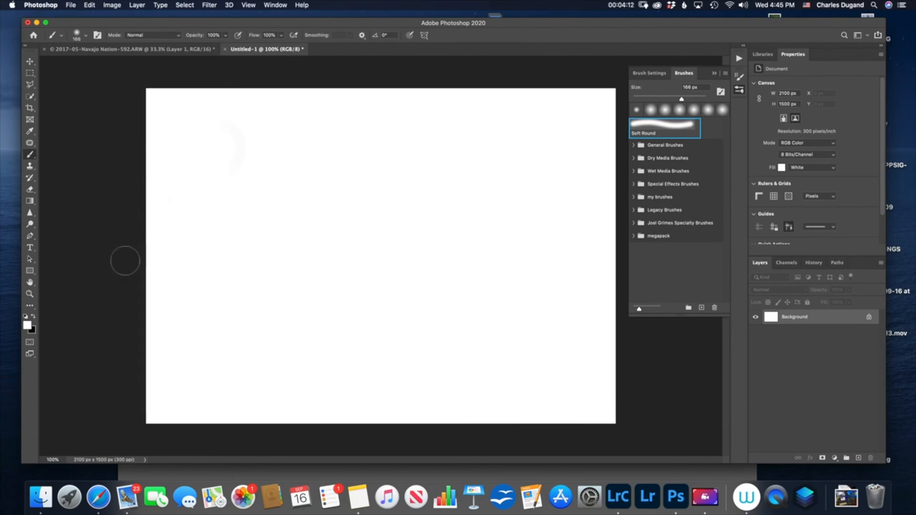
Step: Paint a soft black stroke near the canvas's top edge and a second one beside it with brush hardness at 100%
{"action": "key", "text": "x"}
{"action": "left_click_drag", "start_coordinate": [174, 125], "coordinate": [265, 111]}
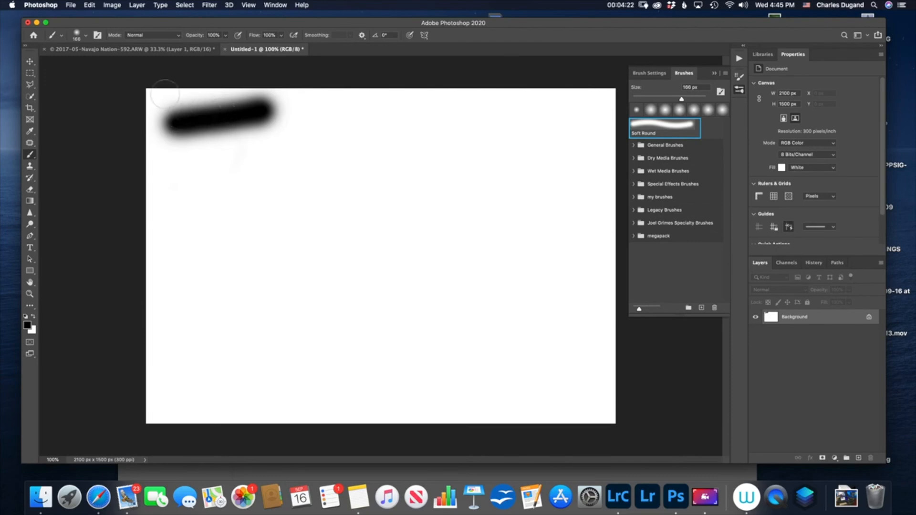
{"action": "left_click", "coordinate": [80, 38]}
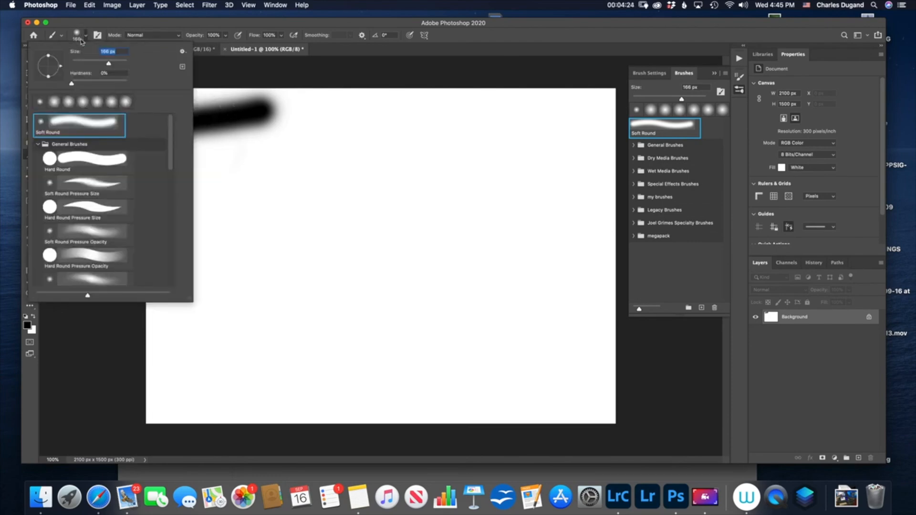
{"action": "left_click_drag", "start_coordinate": [72, 82], "coordinate": [154, 83]}
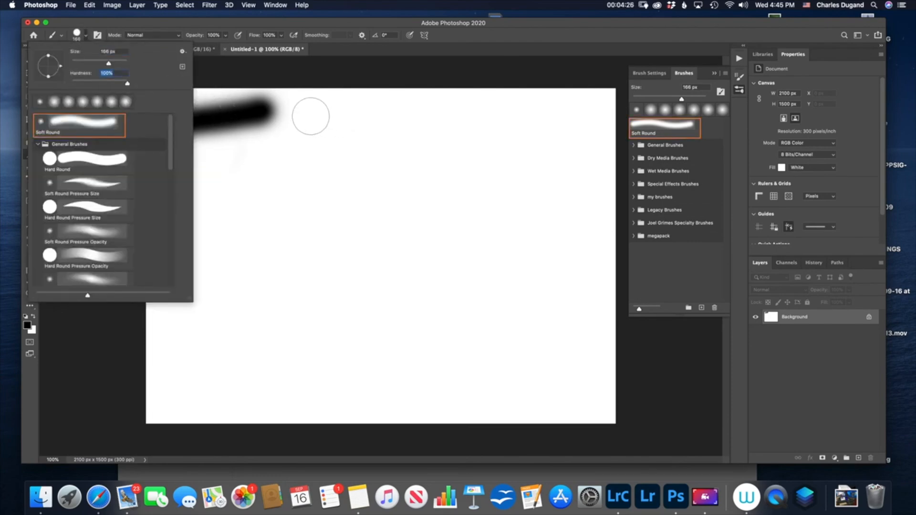
{"action": "left_click_drag", "start_coordinate": [300, 116], "coordinate": [371, 111]}
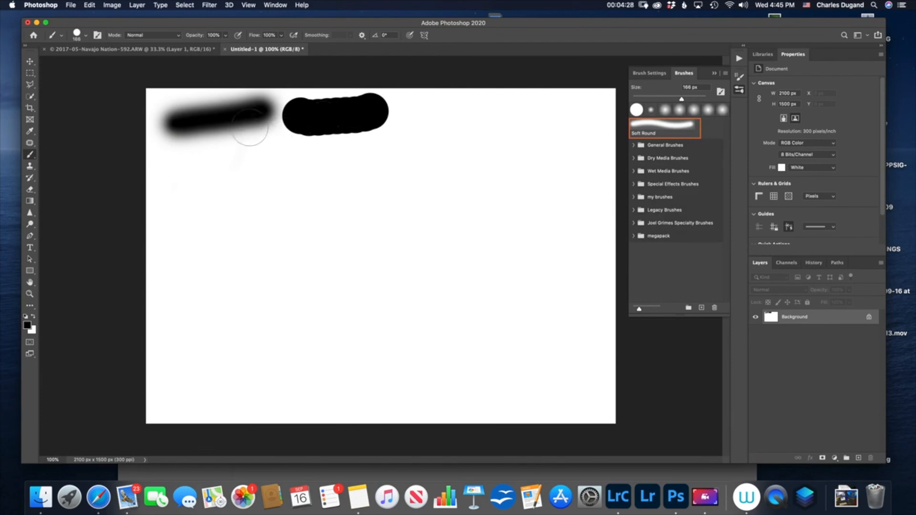
Step: Set the brush hardness to 0% and paint a short soft black stroke at the right end of the hard one
{"action": "left_click", "coordinate": [85, 38]}
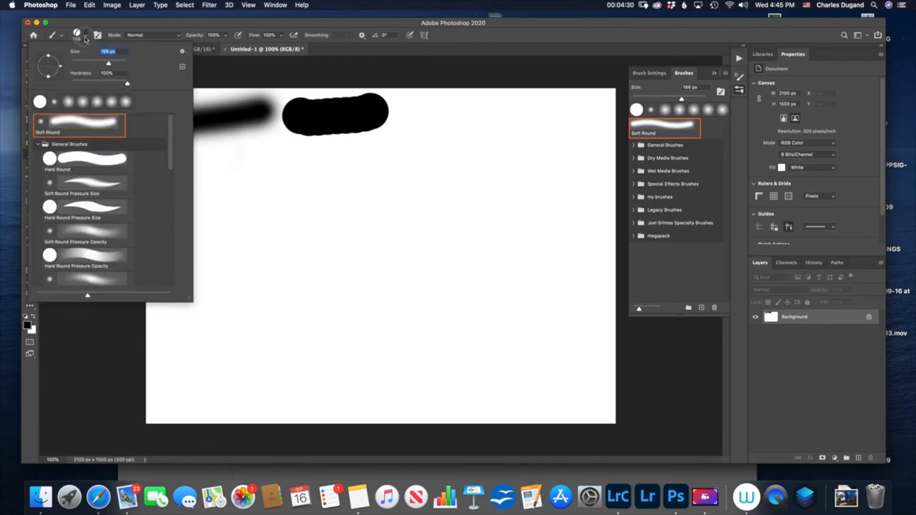
{"action": "left_click_drag", "start_coordinate": [128, 86], "coordinate": [58, 87]}
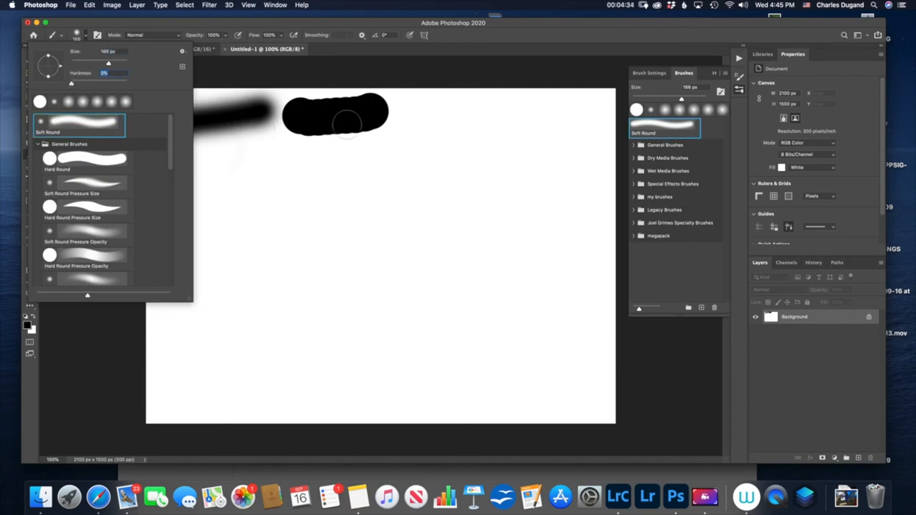
{"action": "left_click_drag", "start_coordinate": [402, 116], "coordinate": [391, 118]}
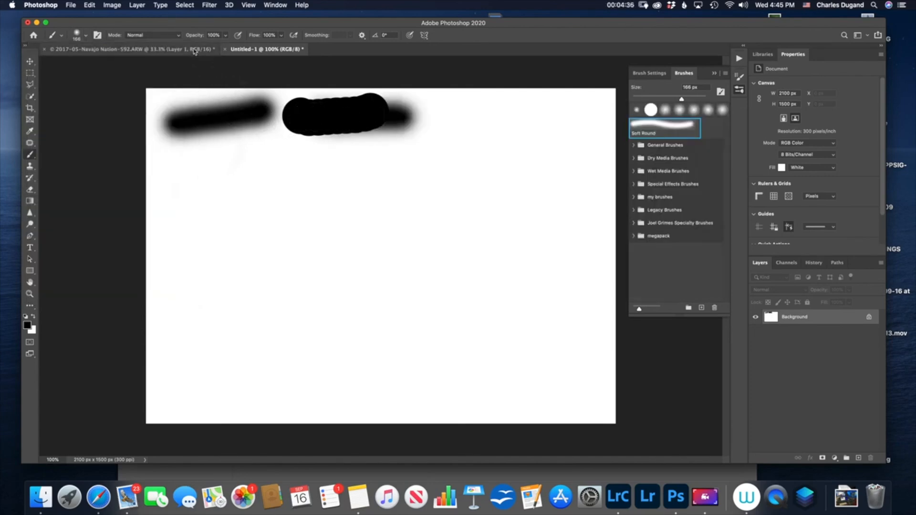
Step: Set the brush opacity to 27% and paint four grey strokes that cross each other below the black strokes
{"action": "left_click_drag", "start_coordinate": [195, 38], "coordinate": [165, 40]}
{"action": "left_click_drag", "start_coordinate": [184, 184], "coordinate": [418, 184]}
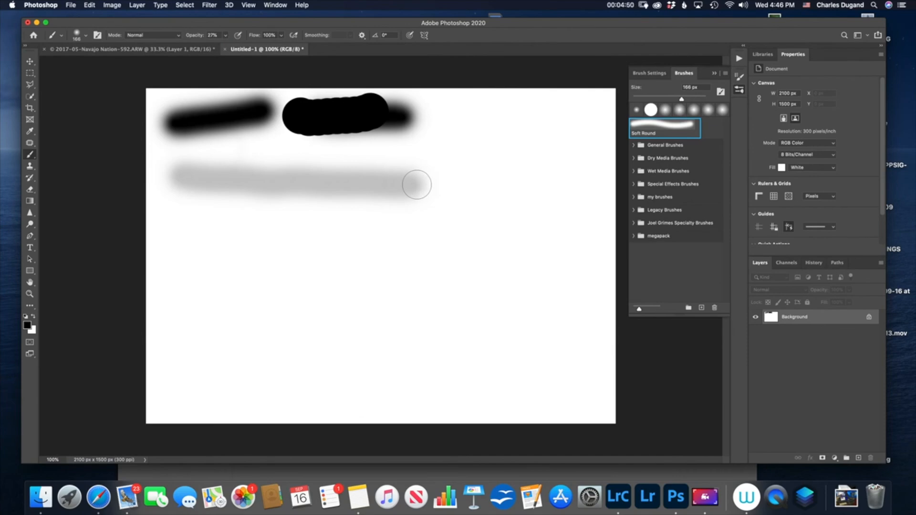
{"action": "left_click_drag", "start_coordinate": [436, 133], "coordinate": [242, 218]}
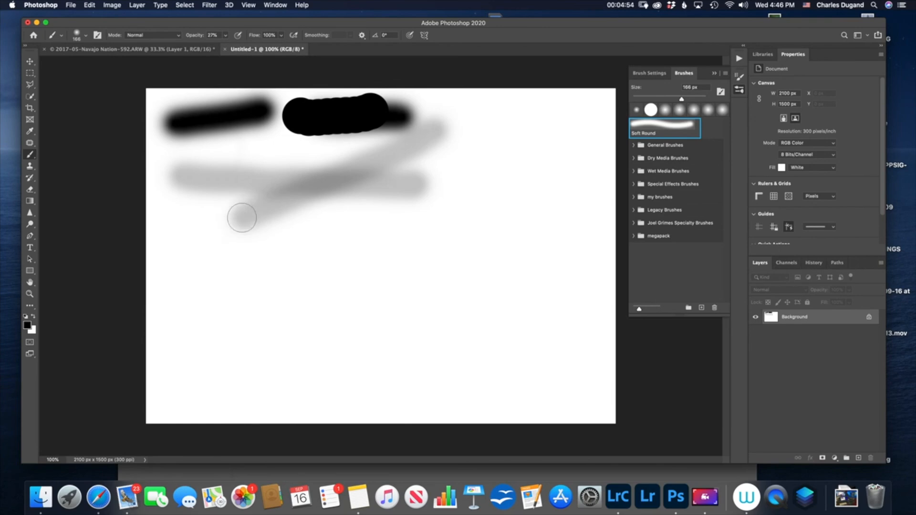
{"action": "left_click_drag", "start_coordinate": [289, 147], "coordinate": [356, 217]}
{"action": "left_click_drag", "start_coordinate": [323, 148], "coordinate": [302, 223]}
Step: Darken the left end of the horizontal grey stroke with repeated passes and paint an overlapped grey stroke in the canvas's upper-right area
{"action": "mouse_move", "coordinate": [188, 178]}
{"action": "left_mouse_down"}
{"action": "mouse_move", "coordinate": [252, 179]}
{"action": "mouse_move", "coordinate": [180, 178]}
{"action": "mouse_move", "coordinate": [238, 180]}
{"action": "left_mouse_up"}
{"action": "left_click_drag", "start_coordinate": [182, 179], "coordinate": [236, 177]}
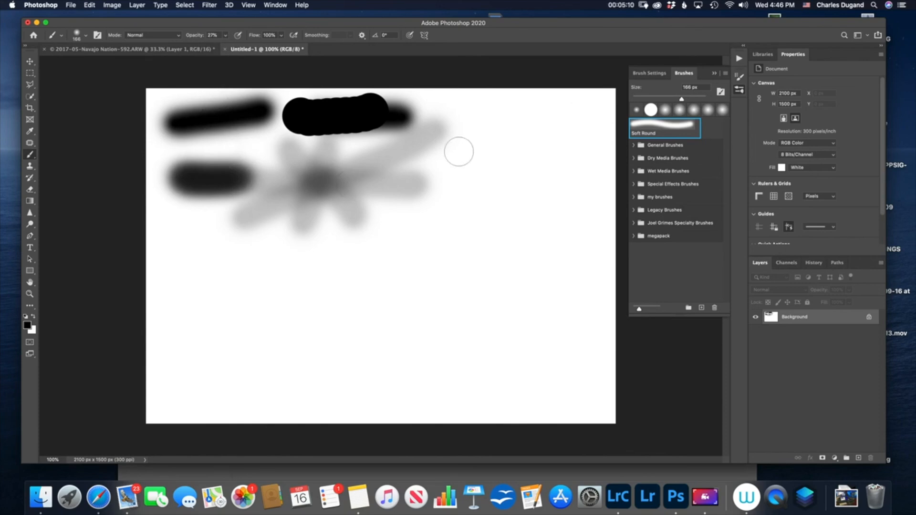
{"action": "left_click_drag", "start_coordinate": [463, 130], "coordinate": [563, 108]}
{"action": "mouse_move", "coordinate": [456, 128]}
{"action": "left_mouse_down"}
{"action": "mouse_move", "coordinate": [552, 106]}
{"action": "mouse_move", "coordinate": [509, 106]}
{"action": "mouse_move", "coordinate": [436, 131]}
{"action": "mouse_move", "coordinate": [481, 126]}
{"action": "left_mouse_up"}
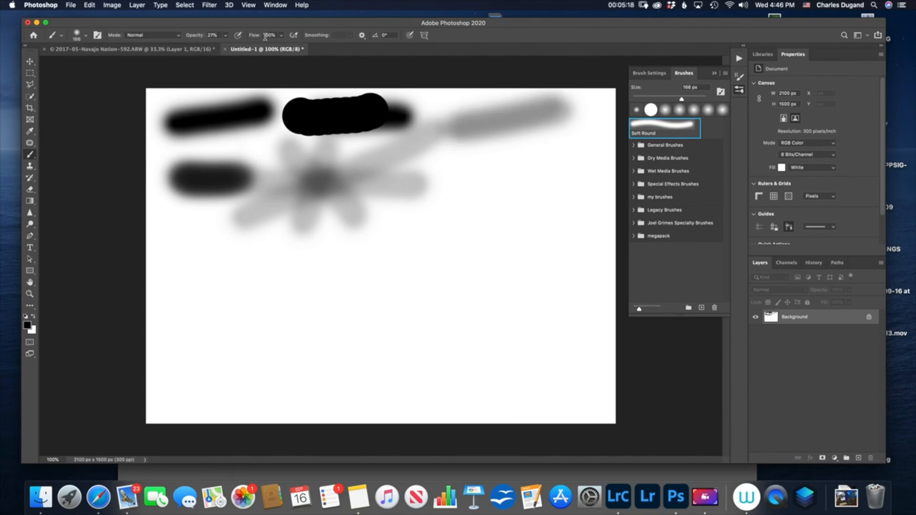
Step: Set the brush flow to 15% and paint two parallel diagonal strokes on the canvas's right side, going over the first one again
{"action": "left_click_drag", "start_coordinate": [255, 37], "coordinate": [216, 34]}
{"action": "mouse_move", "coordinate": [409, 236]}
{"action": "left_mouse_down"}
{"action": "mouse_move", "coordinate": [557, 169]}
{"action": "mouse_move", "coordinate": [409, 237]}
{"action": "mouse_move", "coordinate": [548, 175]}
{"action": "mouse_move", "coordinate": [413, 233]}
{"action": "mouse_move", "coordinate": [546, 179]}
{"action": "mouse_move", "coordinate": [414, 235]}
{"action": "mouse_move", "coordinate": [544, 176]}
{"action": "mouse_move", "coordinate": [410, 225]}
{"action": "left_mouse_up"}
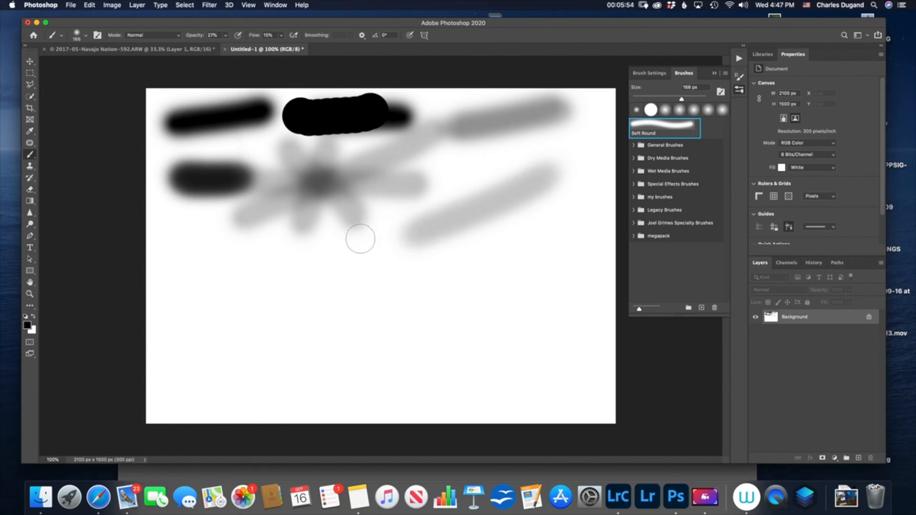
{"action": "mouse_move", "coordinate": [422, 228]}
{"action": "left_mouse_down"}
{"action": "mouse_move", "coordinate": [538, 181]}
{"action": "mouse_move", "coordinate": [424, 229]}
{"action": "mouse_move", "coordinate": [536, 183]}
{"action": "mouse_move", "coordinate": [502, 179]}
{"action": "mouse_move", "coordinate": [493, 196]}
{"action": "mouse_move", "coordinate": [454, 214]}
{"action": "mouse_move", "coordinate": [536, 183]}
{"action": "mouse_move", "coordinate": [418, 229]}
{"action": "mouse_move", "coordinate": [530, 186]}
{"action": "left_mouse_up"}
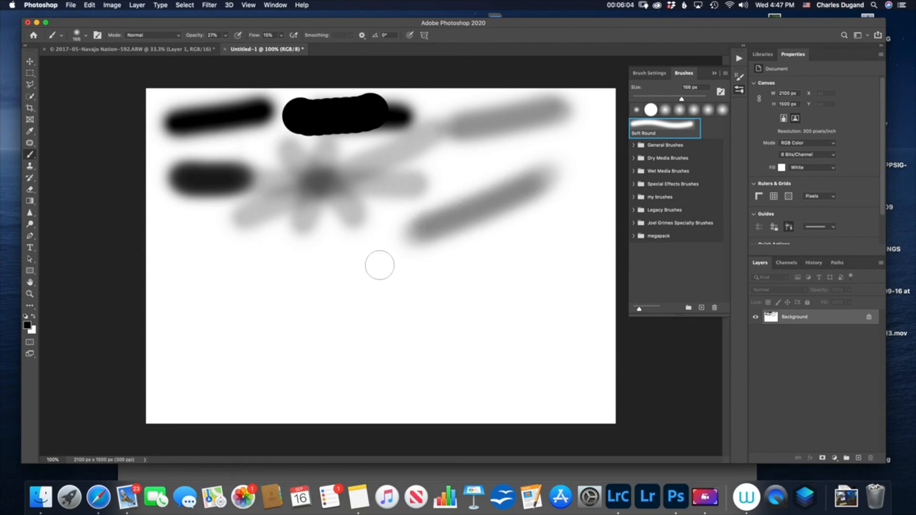
{"action": "mouse_move", "coordinate": [415, 268]}
{"action": "left_mouse_down"}
{"action": "mouse_move", "coordinate": [571, 206]}
{"action": "mouse_move", "coordinate": [405, 269]}
{"action": "mouse_move", "coordinate": [562, 210]}
{"action": "mouse_move", "coordinate": [410, 273]}
{"action": "mouse_move", "coordinate": [558, 214]}
{"action": "mouse_move", "coordinate": [434, 251]}
{"action": "left_mouse_up"}
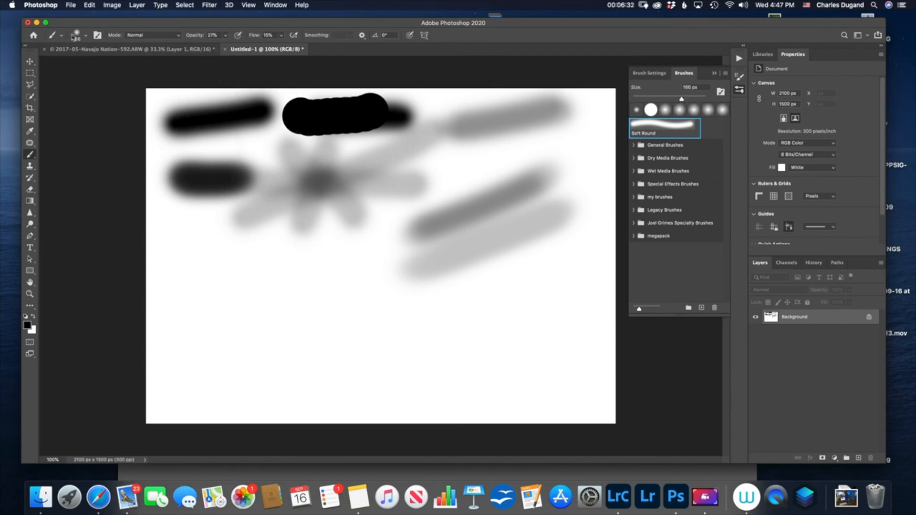
Step: Enable Scattering in the brush settings and set the scatter amount to 0%
{"action": "left_click", "coordinate": [86, 38]}
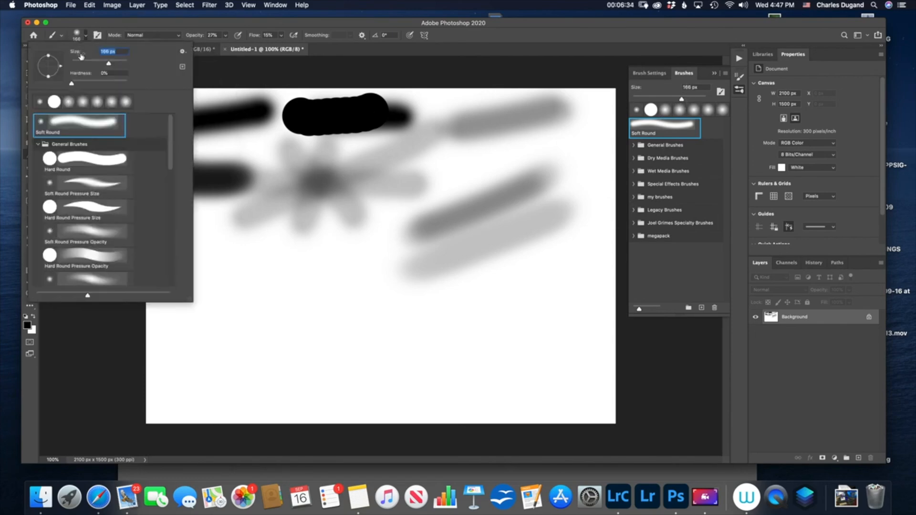
{"action": "left_click", "coordinate": [85, 38]}
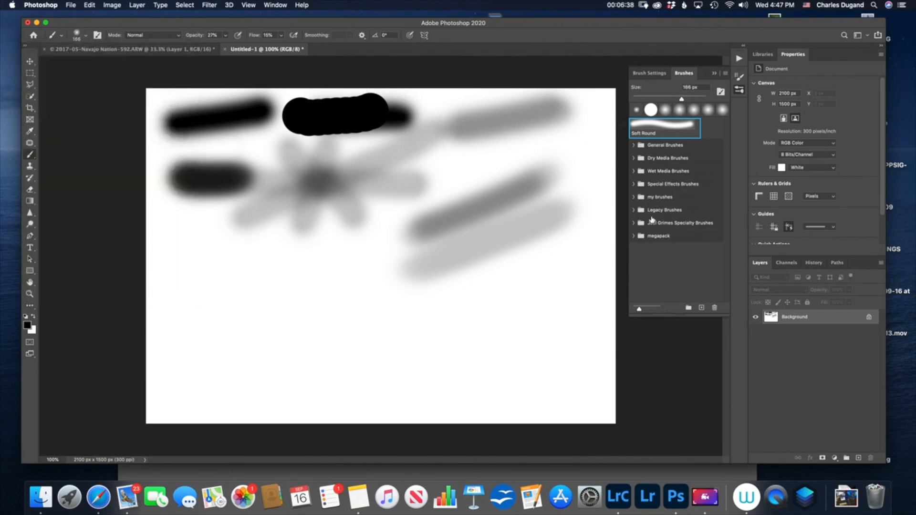
{"action": "left_click", "coordinate": [655, 74]}
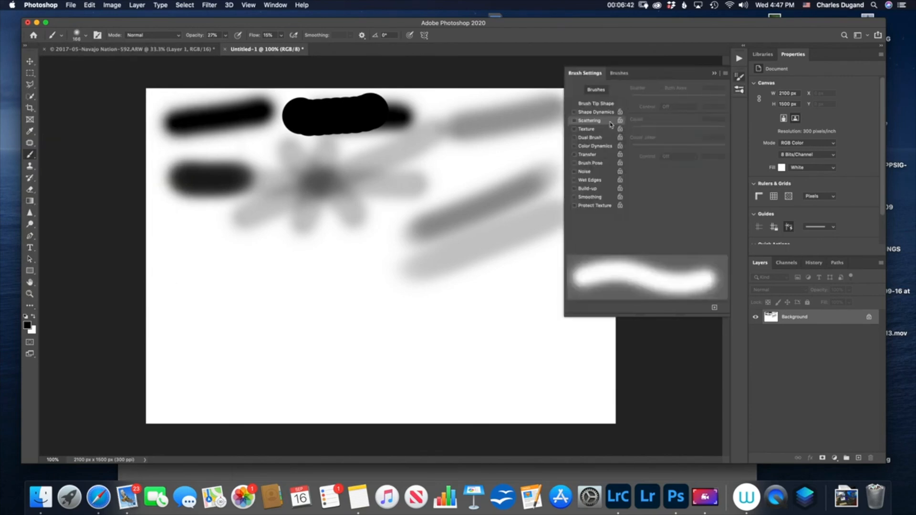
{"action": "left_click", "coordinate": [584, 122]}
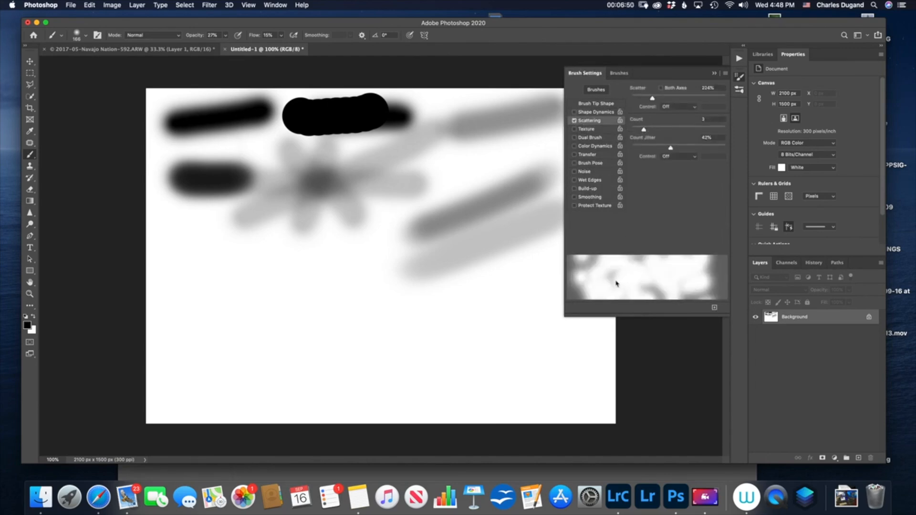
{"action": "left_click_drag", "start_coordinate": [654, 101], "coordinate": [628, 102]}
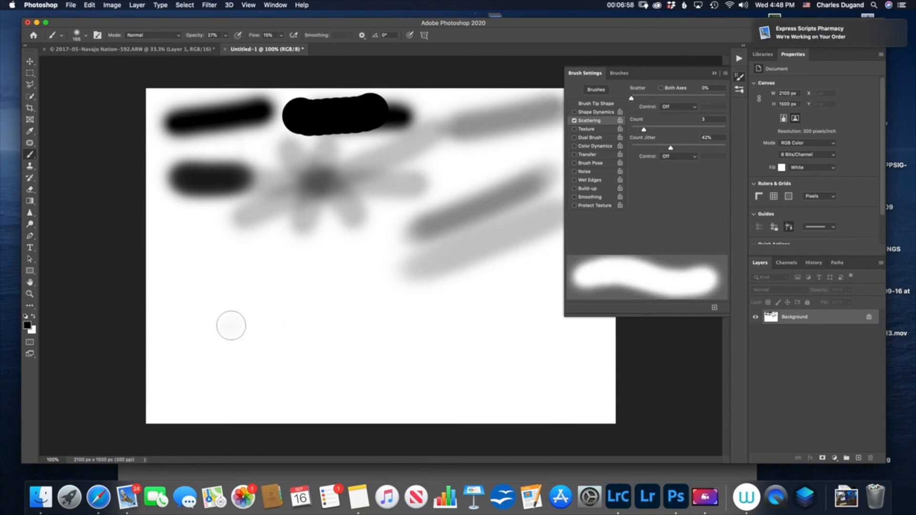
Step: Paint a faint diagonal stroke in the canvas's lower-left area, then cover it with a black stroke at 100% opacity and flow
{"action": "left_click_drag", "start_coordinate": [227, 325], "coordinate": [353, 277]}
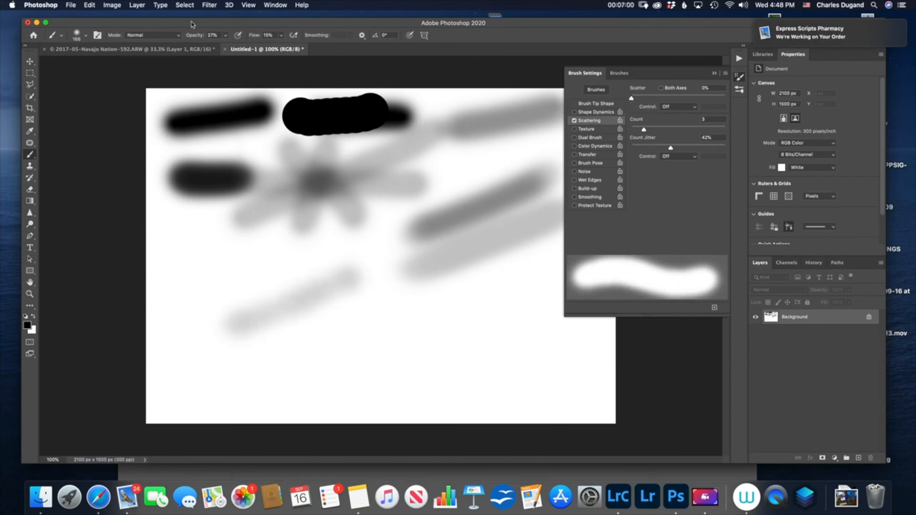
{"action": "left_click_drag", "start_coordinate": [191, 36], "coordinate": [247, 43]}
{"action": "left_click_drag", "start_coordinate": [196, 311], "coordinate": [325, 274]}
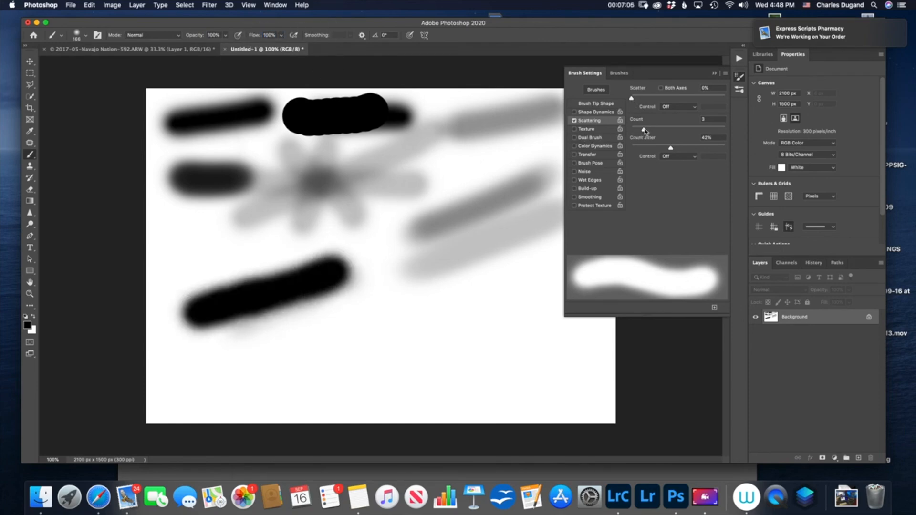
Step: Paint scattered black dabs across the lower canvas with scatter at 371%, adding more with count 2 and then with count jitter 13%
{"action": "left_click_drag", "start_coordinate": [632, 99], "coordinate": [671, 101]}
{"action": "mouse_move", "coordinate": [259, 362]}
{"action": "left_mouse_down"}
{"action": "mouse_move", "coordinate": [362, 310]}
{"action": "mouse_move", "coordinate": [450, 283]}
{"action": "left_mouse_up"}
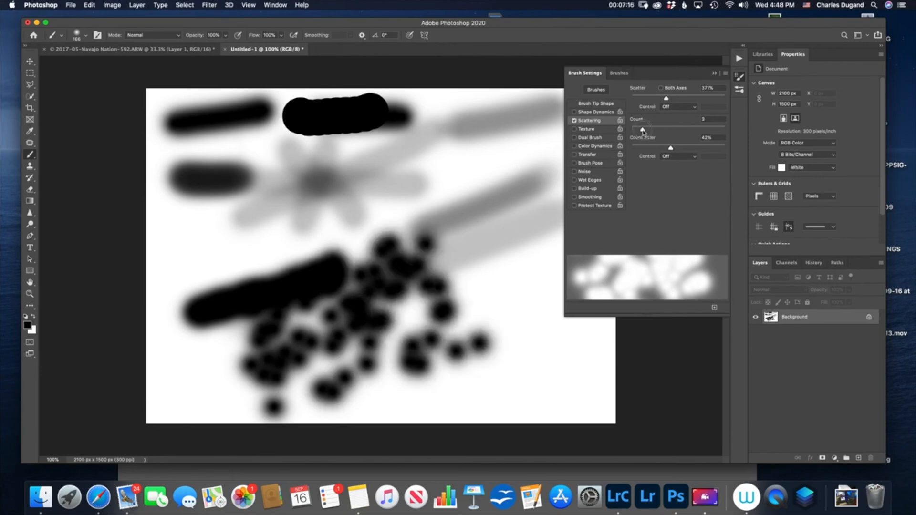
{"action": "left_click_drag", "start_coordinate": [644, 132], "coordinate": [638, 131]}
{"action": "mouse_move", "coordinate": [495, 266]}
{"action": "left_mouse_down"}
{"action": "mouse_move", "coordinate": [439, 238]}
{"action": "mouse_move", "coordinate": [456, 277]}
{"action": "left_mouse_up"}
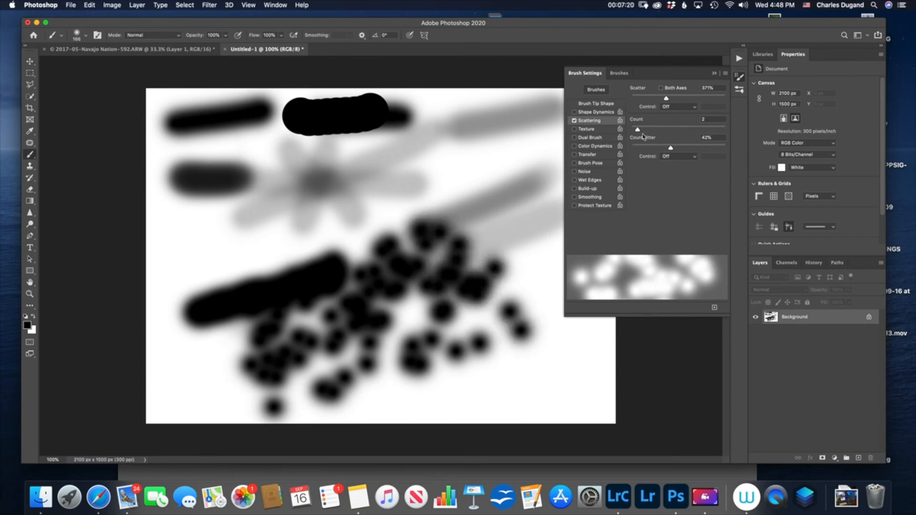
{"action": "left_click_drag", "start_coordinate": [670, 150], "coordinate": [641, 153]}
{"action": "left_click_drag", "start_coordinate": [515, 245], "coordinate": [513, 298]}
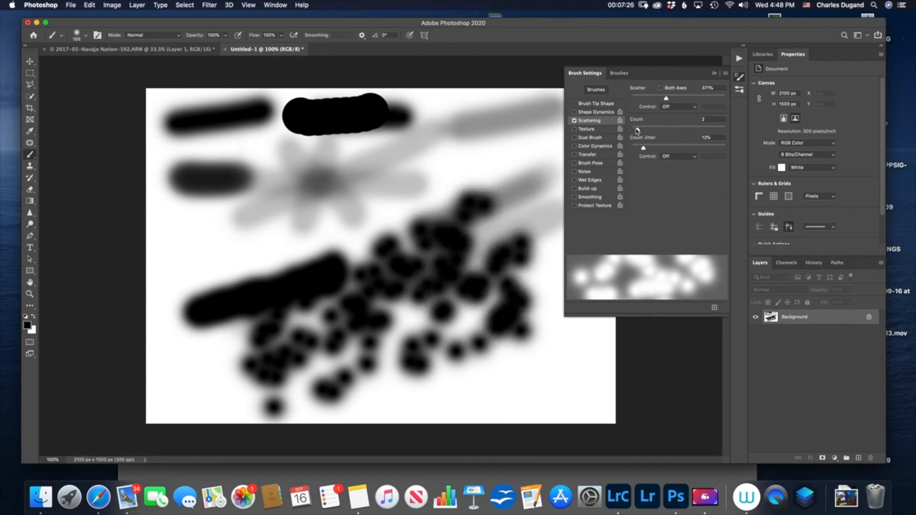
Step: Check the scatter control options, turn Scattering off and collapse the brush settings
{"action": "left_click", "coordinate": [679, 107]}
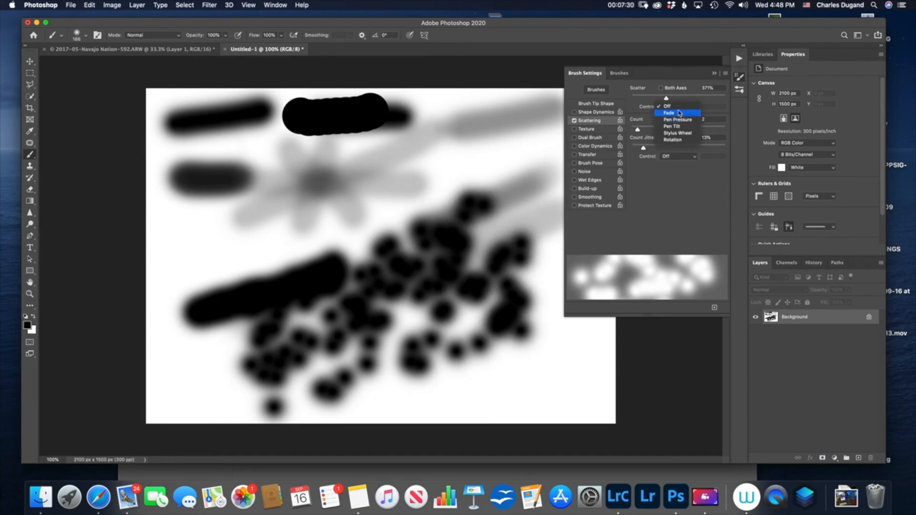
{"action": "left_click", "coordinate": [679, 107]}
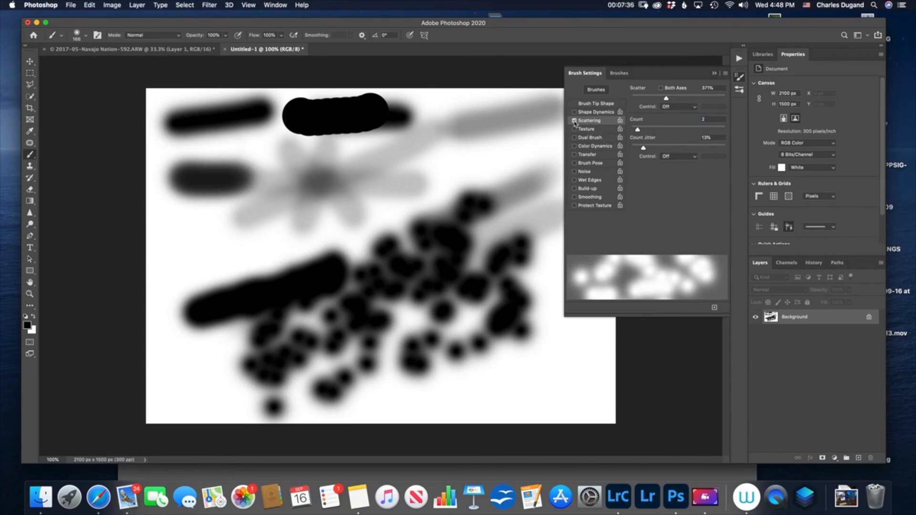
{"action": "left_click", "coordinate": [575, 121]}
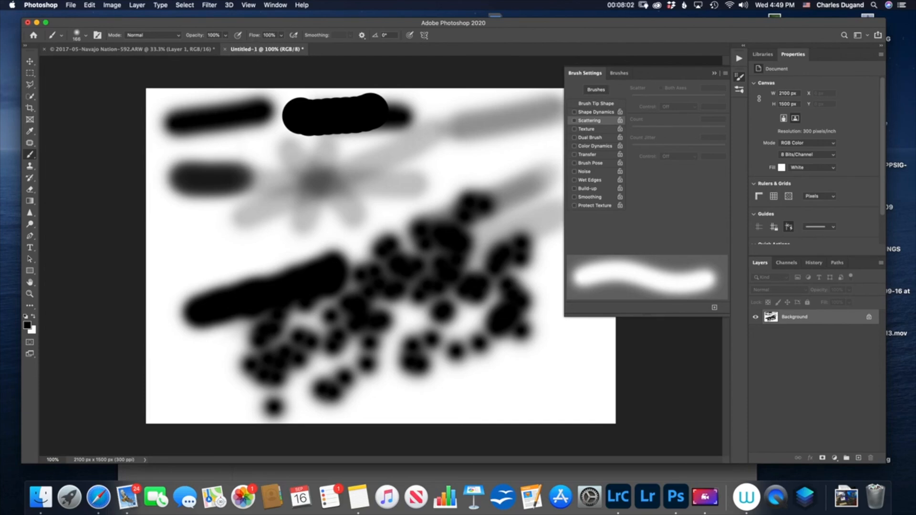
{"action": "left_click", "coordinate": [714, 73]}
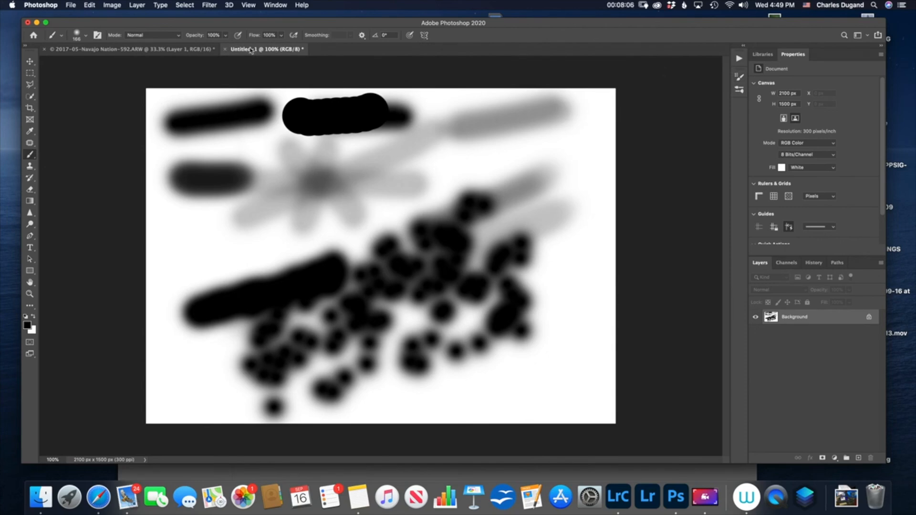
Step: Switch to the 2017-05-Navajo Nation-592.ARW photo and preview the replacement sky on Layer 1, hiding it again
{"action": "left_click", "coordinate": [159, 50]}
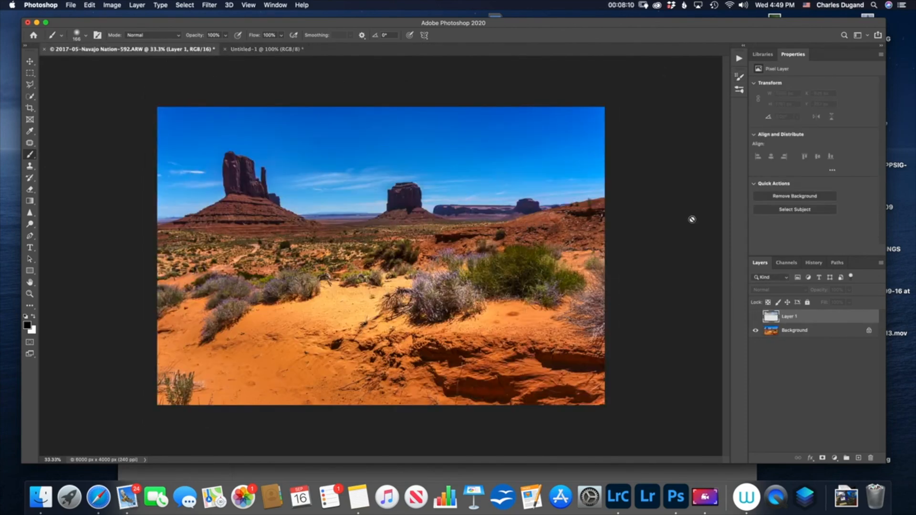
{"action": "left_click", "coordinate": [755, 317]}
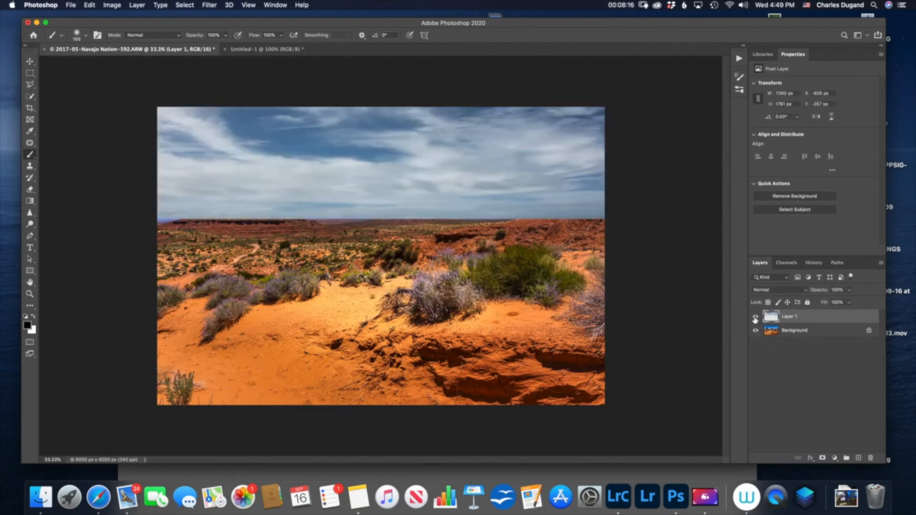
{"action": "left_click", "coordinate": [755, 318]}
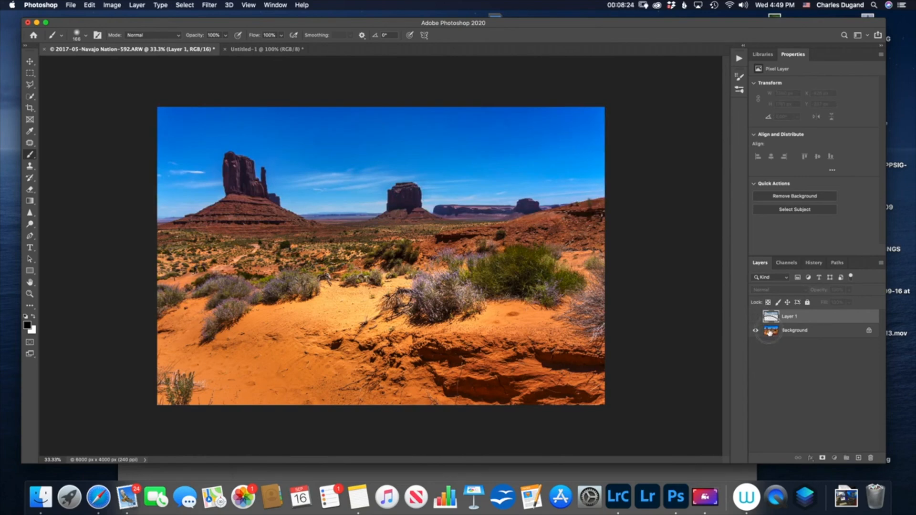
Step: Select the blue sky on the Background layer with the Quick Selection tool, subtracting the excess at the left end of the horizon
{"action": "left_click", "coordinate": [771, 332]}
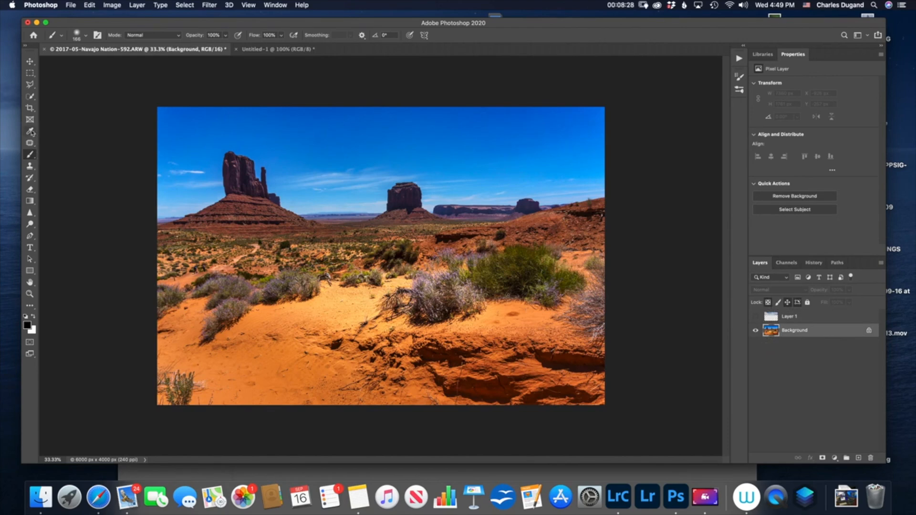
{"action": "left_click_drag", "start_coordinate": [30, 99], "coordinate": [71, 105]}
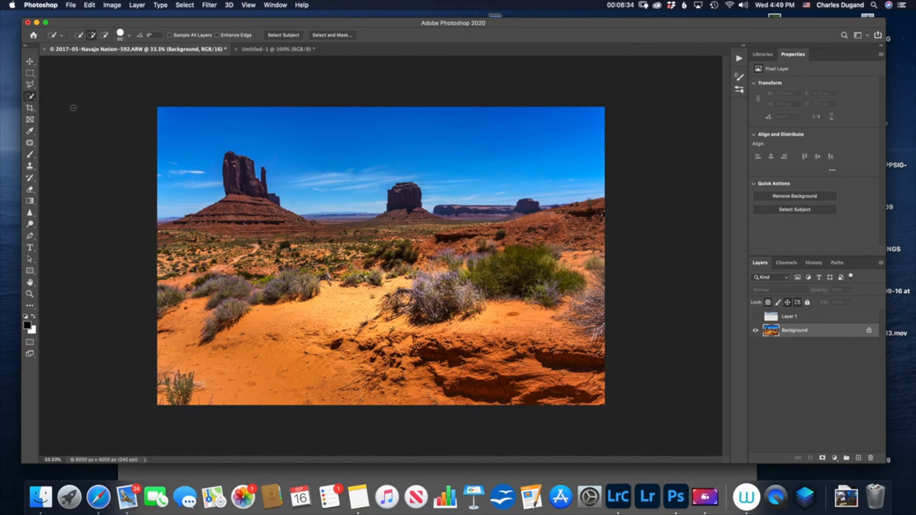
{"action": "left_click_drag", "start_coordinate": [212, 129], "coordinate": [388, 123]}
{"action": "key", "text": "alt"}
{"action": "left_click", "coordinate": [160, 223], "text": "alt"}
Step: Show Layer 1 and add a layer mask to it from the sky selection
{"action": "left_click", "coordinate": [761, 320]}
{"action": "left_click", "coordinate": [756, 317]}
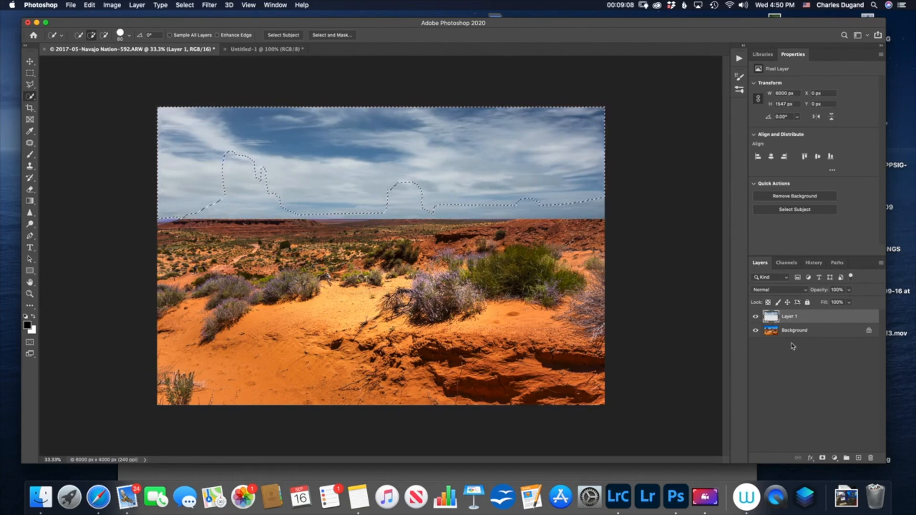
{"action": "left_click", "coordinate": [822, 458]}
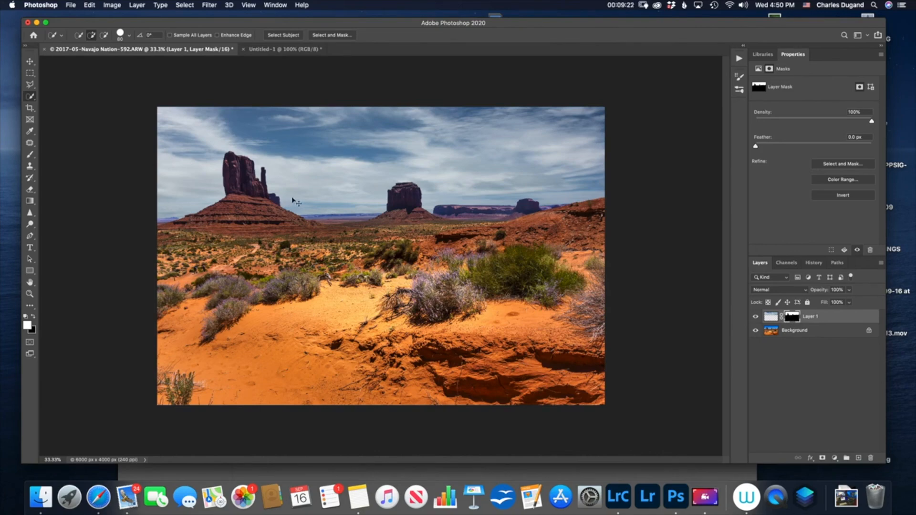
Step: Examine the masked sky's edges along the buttes and horizon at 100% zoom, then return to the full image view
{"action": "key", "text": "super+1"}
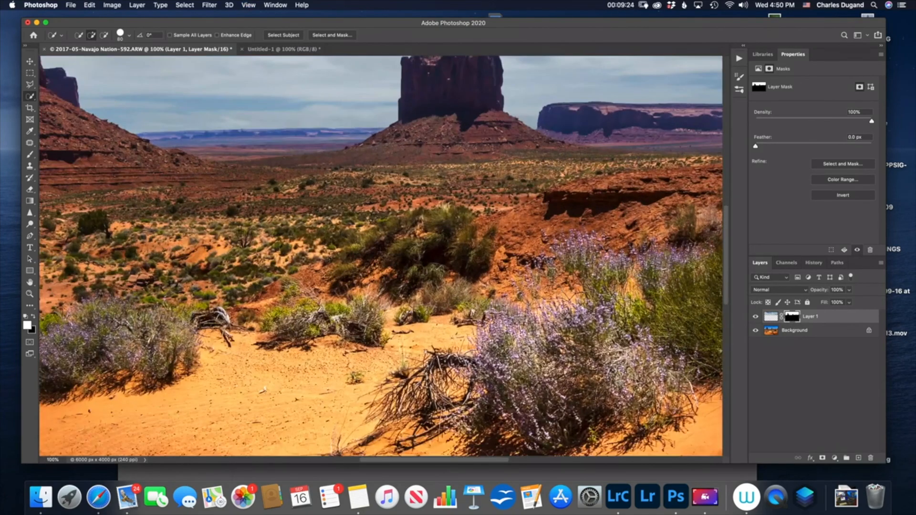
{"action": "left_click_drag", "start_coordinate": [726, 263], "coordinate": [726, 237]}
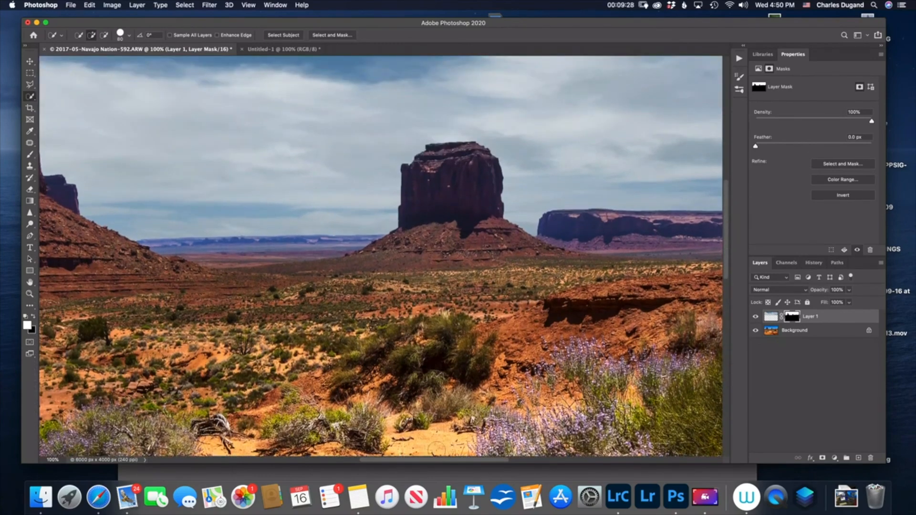
{"action": "left_click_drag", "start_coordinate": [428, 461], "coordinate": [348, 459]}
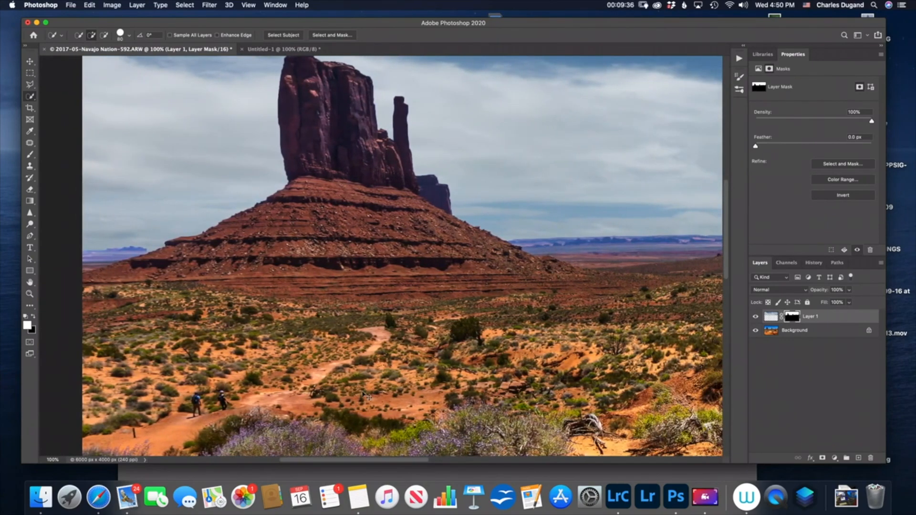
{"action": "key", "text": "super+minus"}
{"action": "key", "text": "super+minus"}
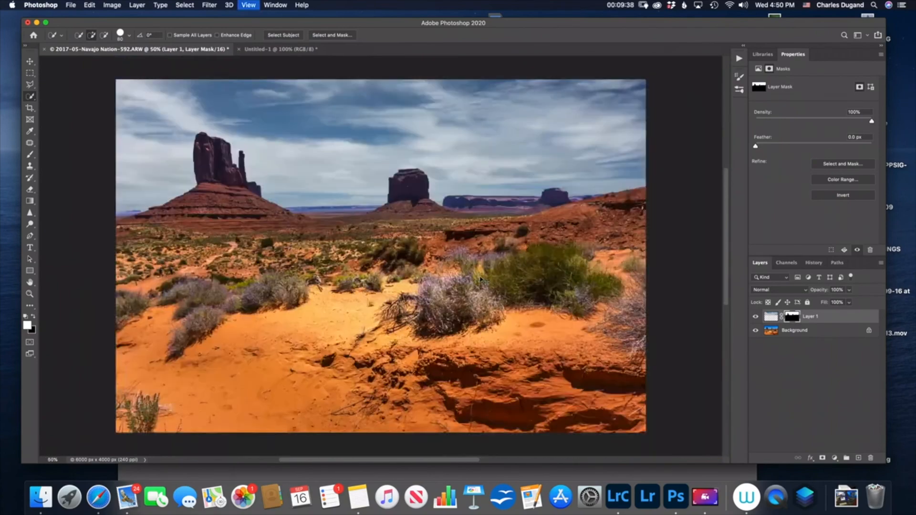
{"action": "key", "text": "super+minus"}
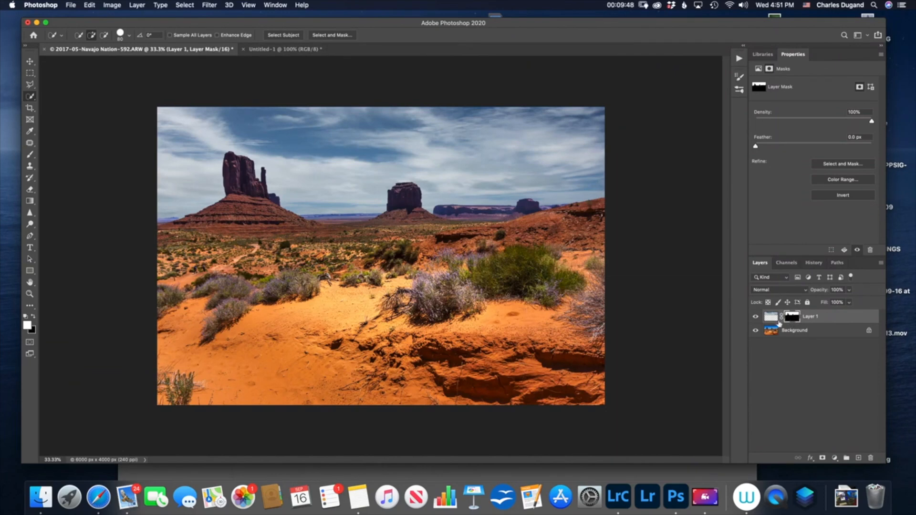
Step: Set up the Brush tool for the mask with 25% opacity, 13% flow, a size of 1100 px and black as the foreground color
{"action": "left_click", "coordinate": [29, 154]}
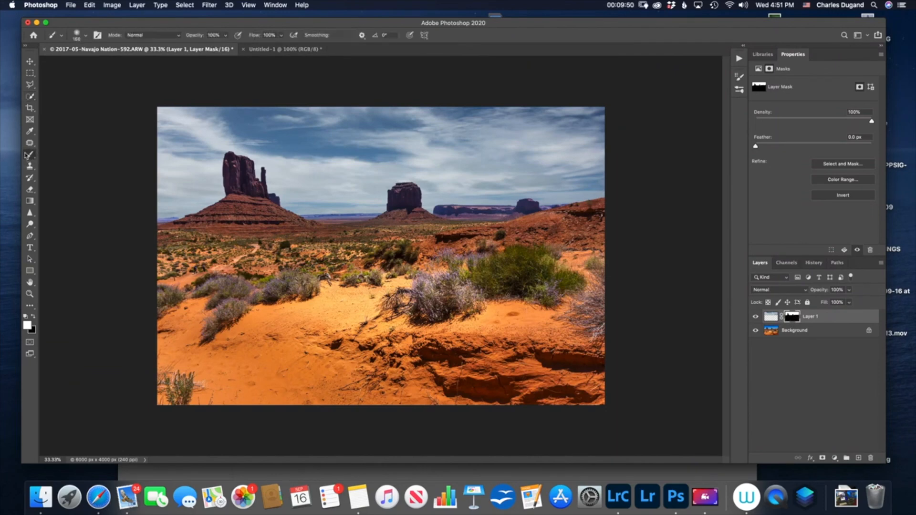
{"action": "mouse_move", "coordinate": [194, 36]}
{"action": "left_mouse_down"}
{"action": "mouse_move", "coordinate": [169, 41]}
{"action": "mouse_move", "coordinate": [195, 38]}
{"action": "left_mouse_up"}
{"action": "left_click_drag", "start_coordinate": [253, 36], "coordinate": [221, 35]}
{"action": "key", "text": "bracketright"}
{"action": "key", "text": "bracketright"}
{"action": "key", "text": "bracketright"}
{"action": "key", "text": "bracketright"}
{"action": "key", "text": "bracketright"}
{"action": "key", "text": "bracketright"}
{"action": "key", "text": "bracketright"}
{"action": "key", "text": "bracketright"}
{"action": "key", "text": "bracketright"}
{"action": "key", "text": "bracketright"}
{"action": "key", "text": "bracketright"}
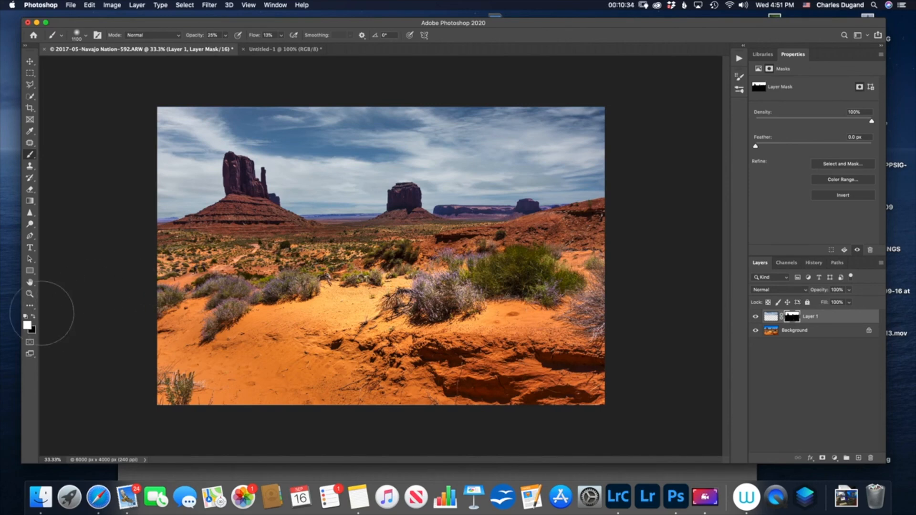
{"action": "key", "text": "x"}
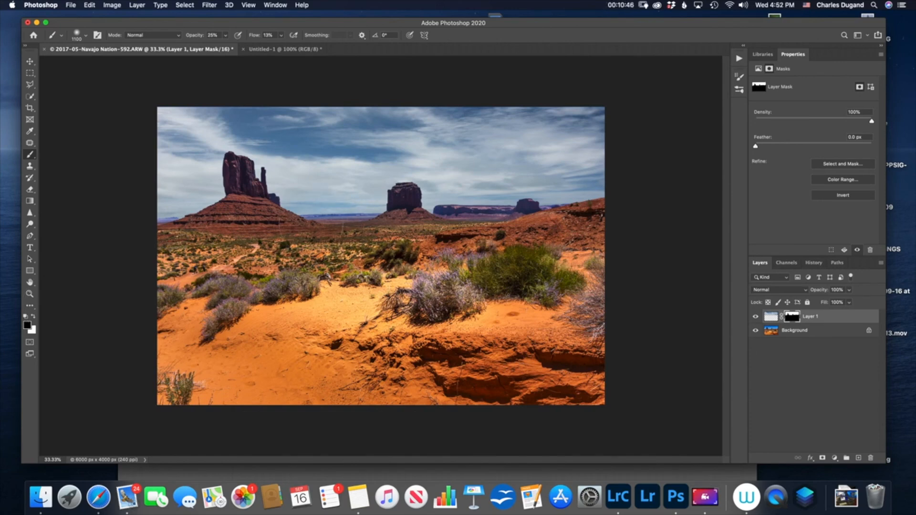
Step: Examine the sky around the large left butte at 66.7% zoom and review the brush strokes recorded in the history
{"action": "key", "text": "super+equal"}
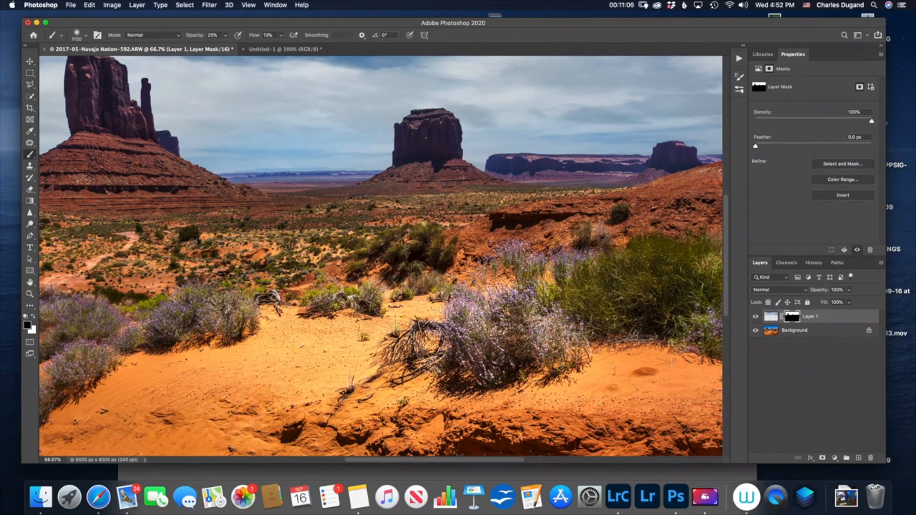
{"action": "left_click_drag", "start_coordinate": [348, 461], "coordinate": [269, 461]}
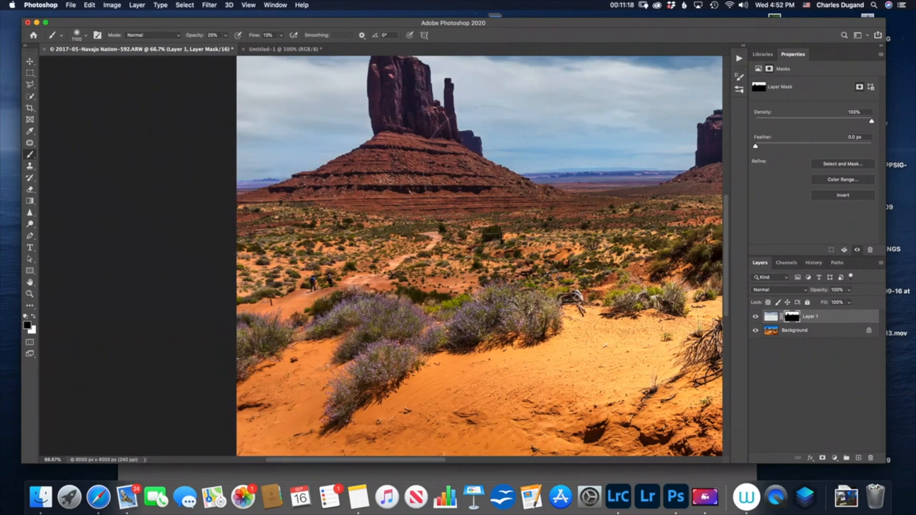
{"action": "left_click_drag", "start_coordinate": [726, 205], "coordinate": [726, 179]}
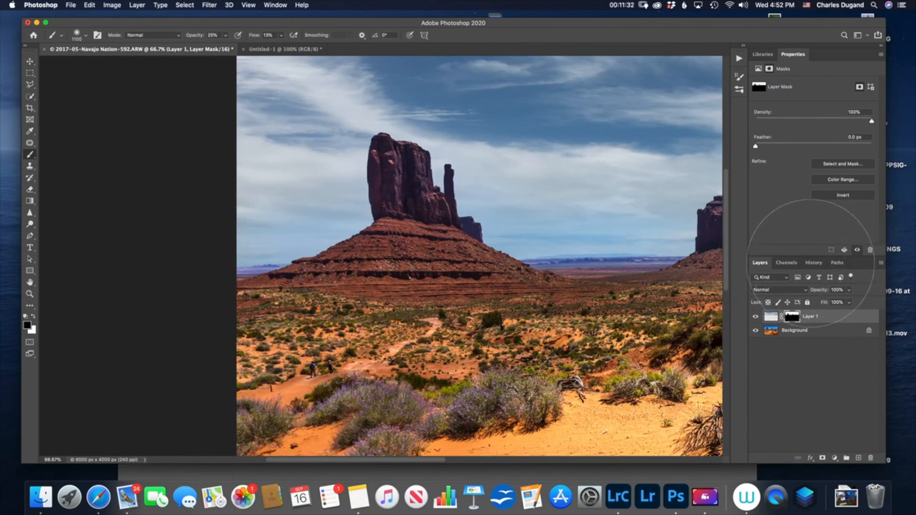
{"action": "left_click", "coordinate": [814, 264]}
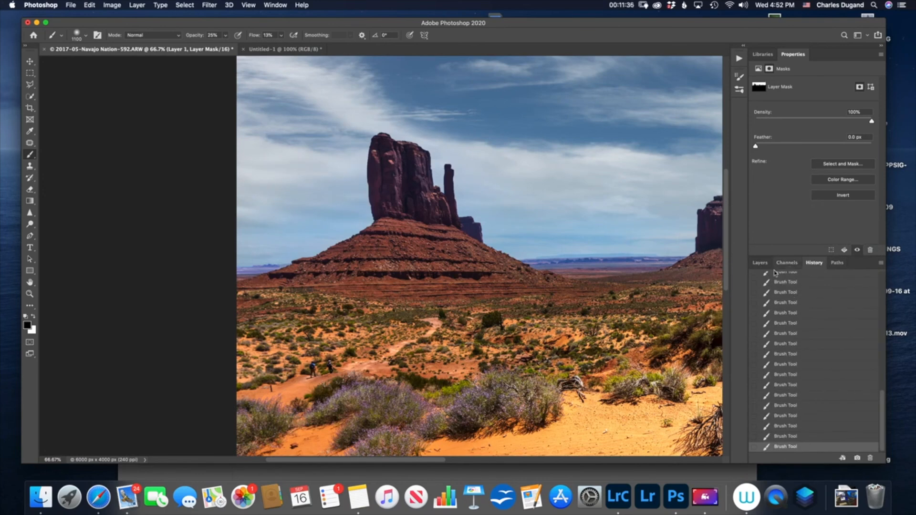
{"action": "left_click", "coordinate": [760, 263]}
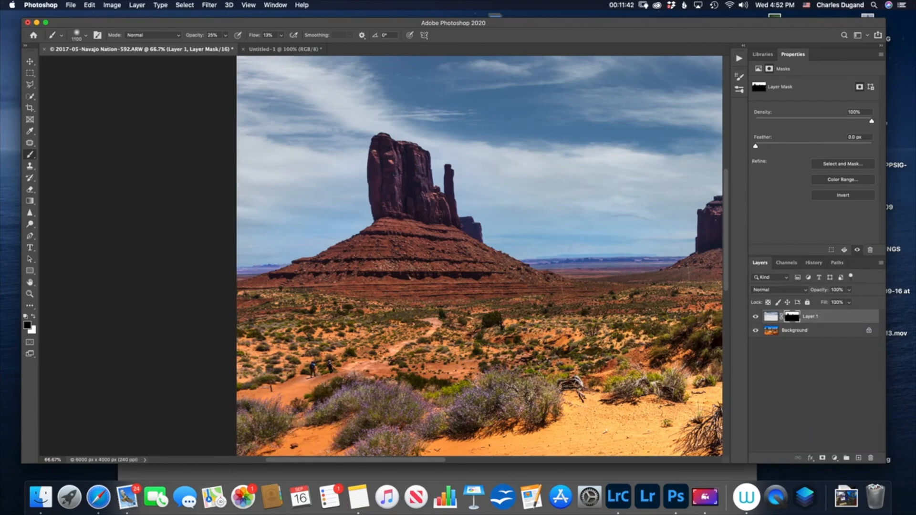
{"action": "left_click", "coordinate": [814, 263]}
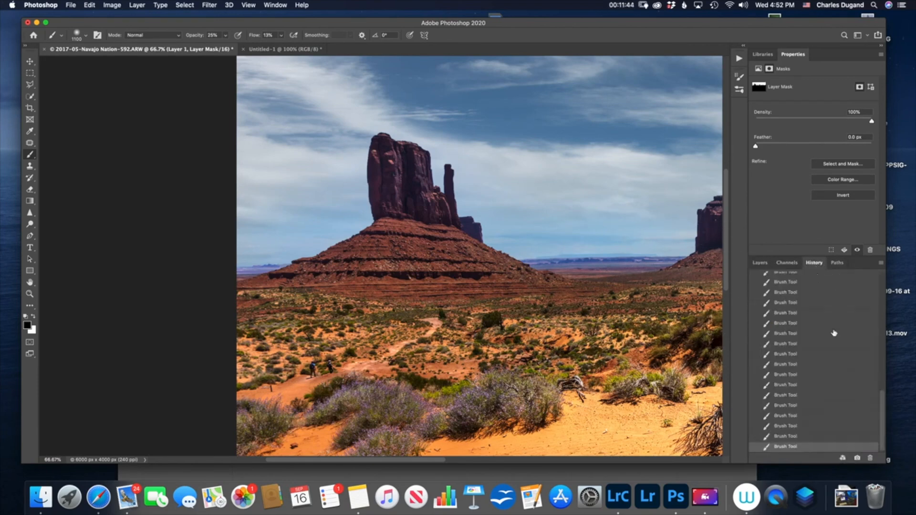
Step: Compare the sky at the first recorded brush stroke with the latest one by stepping through the history, ending on the latest state
{"action": "left_click_drag", "start_coordinate": [884, 402], "coordinate": [885, 269]}
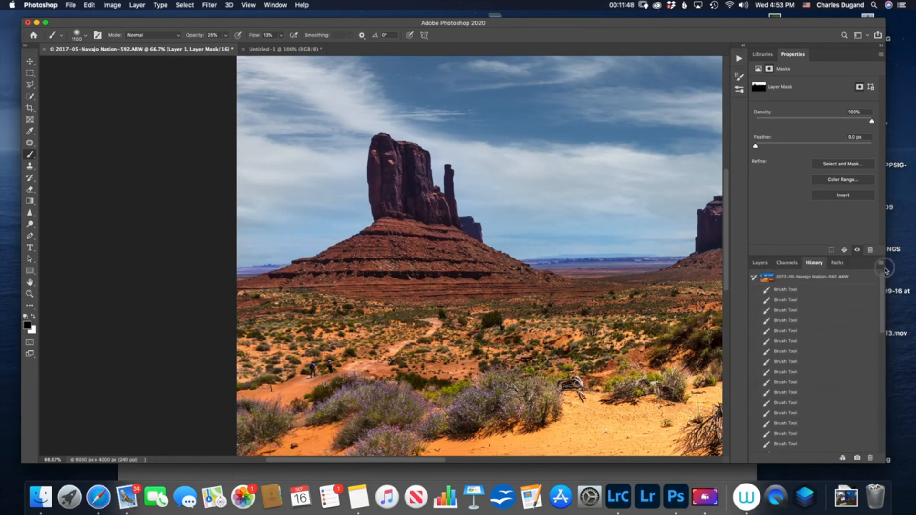
{"action": "left_click", "coordinate": [805, 291]}
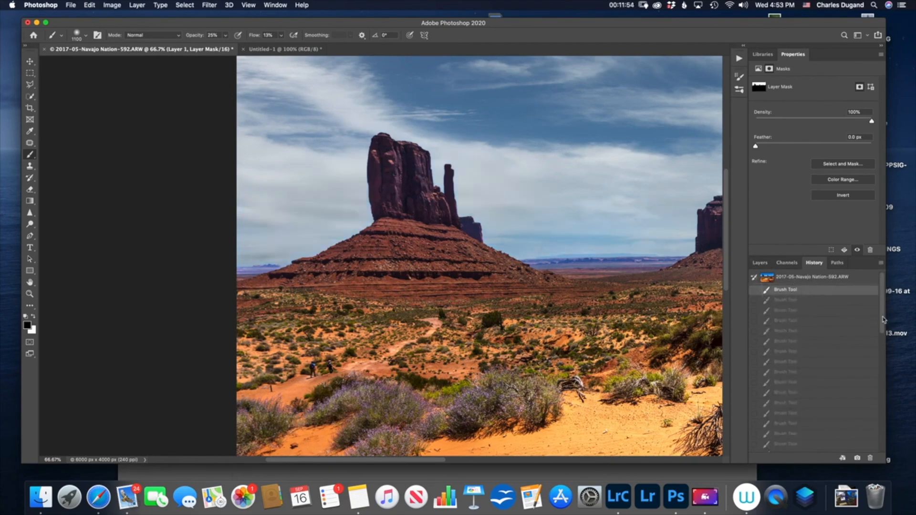
{"action": "left_click_drag", "start_coordinate": [882, 320], "coordinate": [878, 453]}
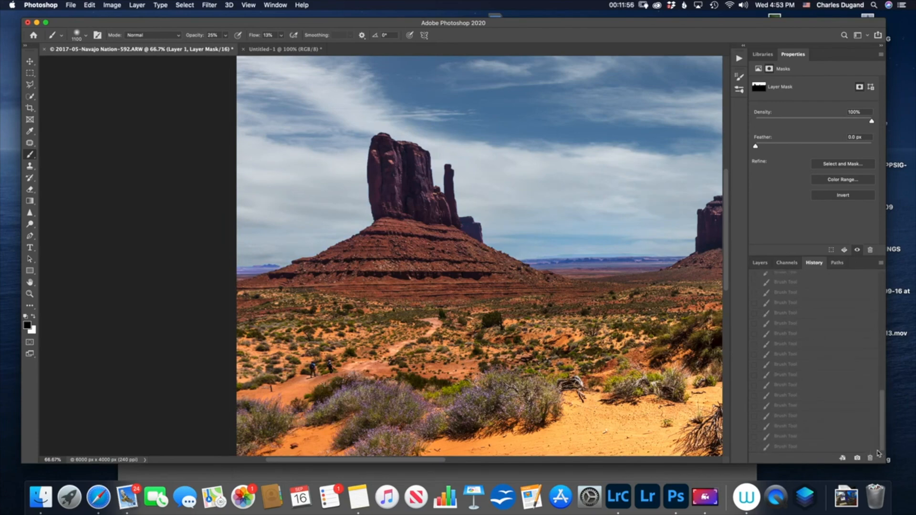
{"action": "left_click", "coordinate": [837, 450]}
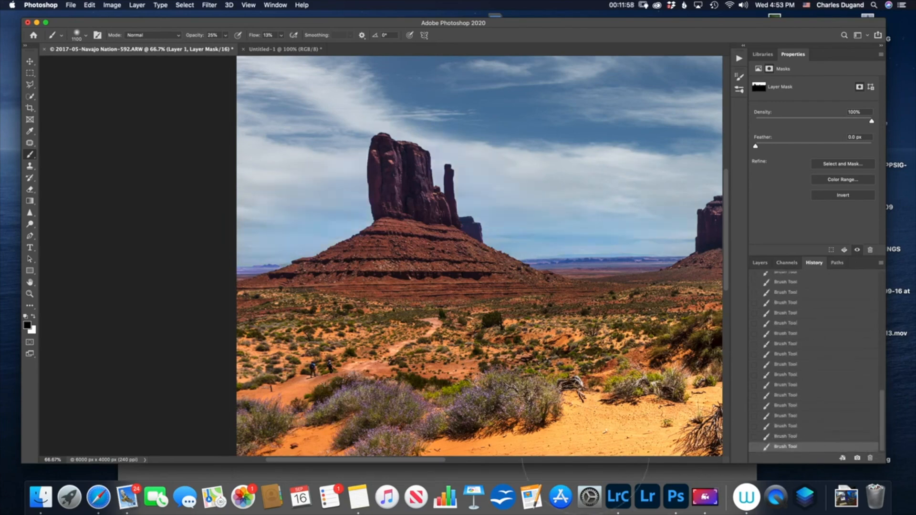
Step: Raise the brush to 79% opacity and 76% flow and paint black on the mask along the horizon to bring back the original blue sky
{"action": "left_click_drag", "start_coordinate": [438, 463], "coordinate": [529, 463]}
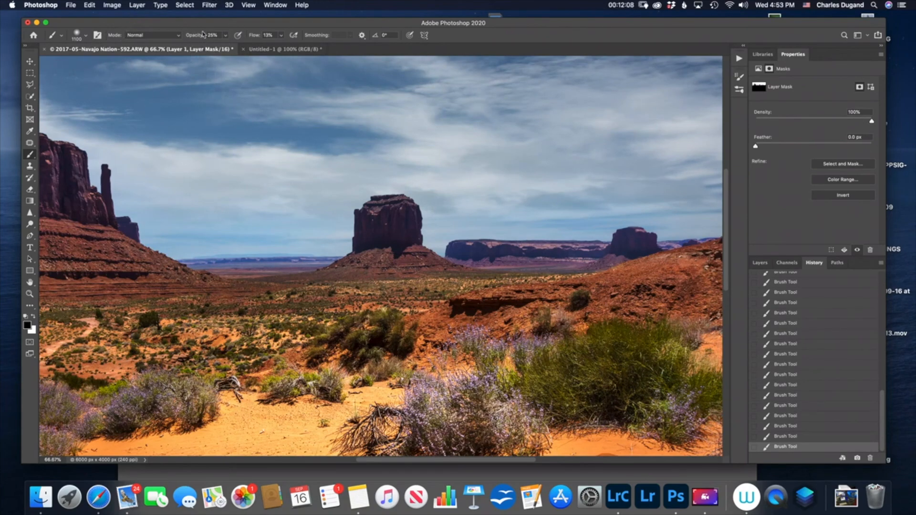
{"action": "left_click_drag", "start_coordinate": [249, 40], "coordinate": [279, 38]}
{"action": "left_click", "coordinate": [215, 36]}
{"action": "left_click_drag", "start_coordinate": [198, 38], "coordinate": [194, 38]}
{"action": "left_click_drag", "start_coordinate": [252, 39], "coordinate": [261, 43]}
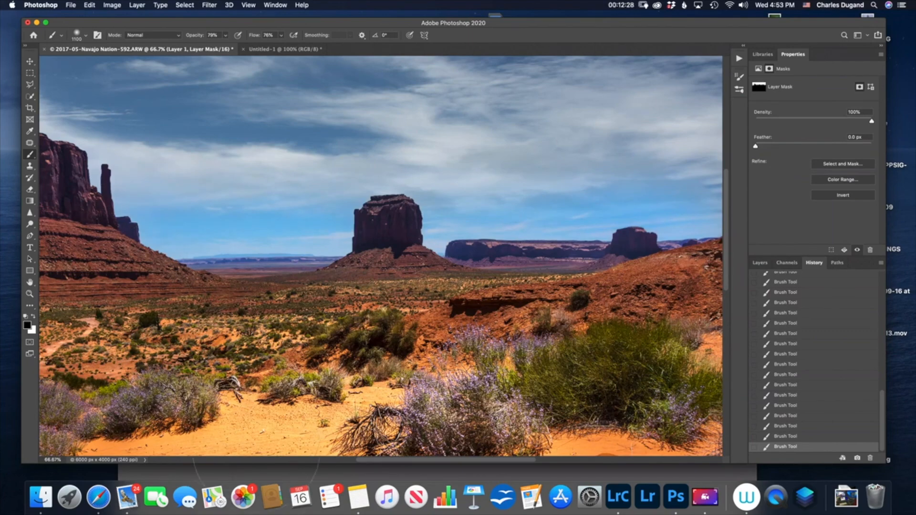
{"action": "scroll", "coordinate": [358, 462], "scroll_direction": "left", "scroll_amount": 10}
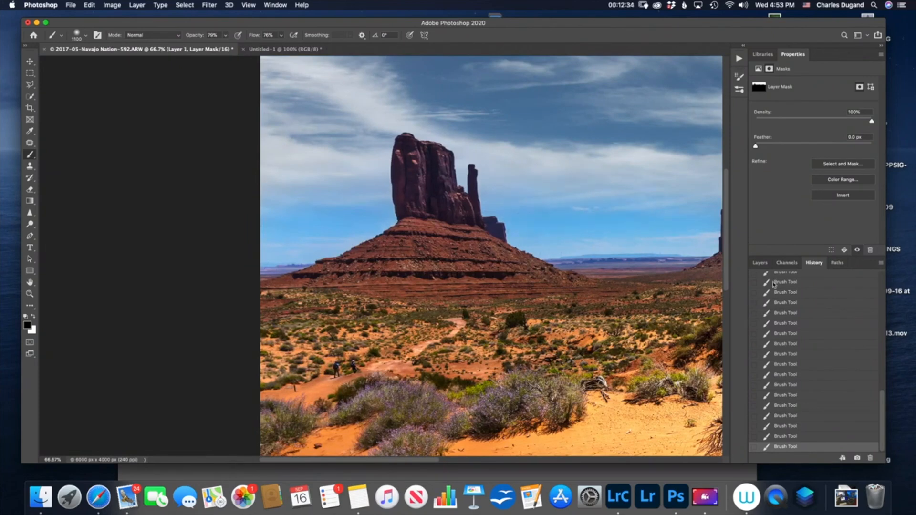
Step: Compare the photo with and without the replacement sky by toggling Layer 1's visibility at 33.3% zoom, leaving the layer shown
{"action": "left_click", "coordinate": [760, 263]}
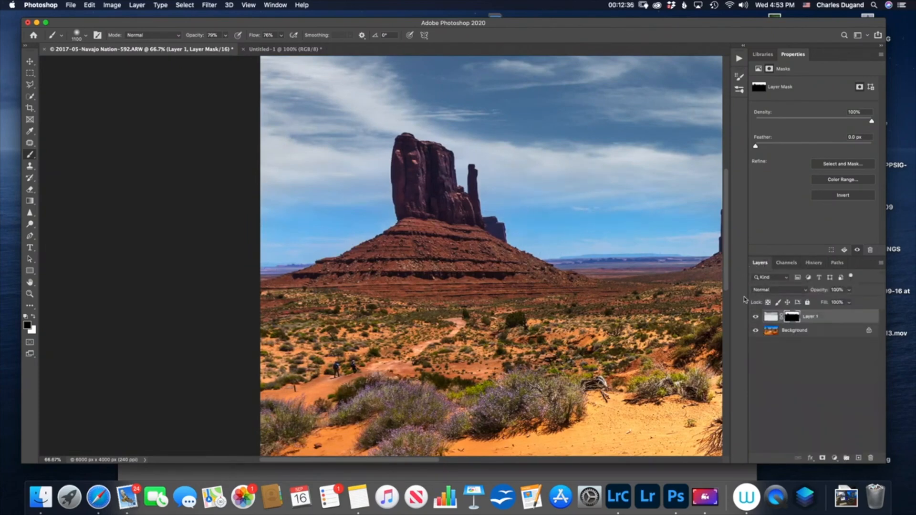
{"action": "left_click", "coordinate": [756, 319]}
{"action": "left_click", "coordinate": [756, 318]}
{"action": "key", "text": "super+minus"}
{"action": "key", "text": "super+minus"}
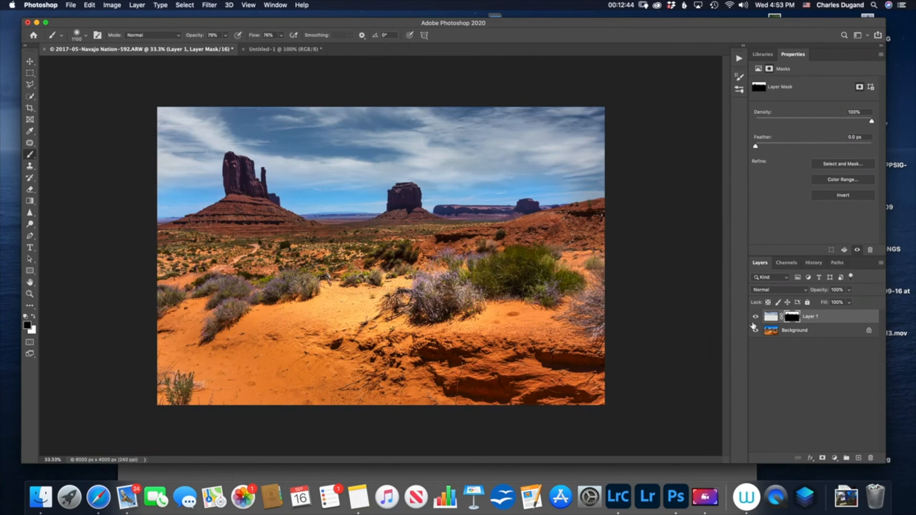
{"action": "left_click", "coordinate": [757, 319]}
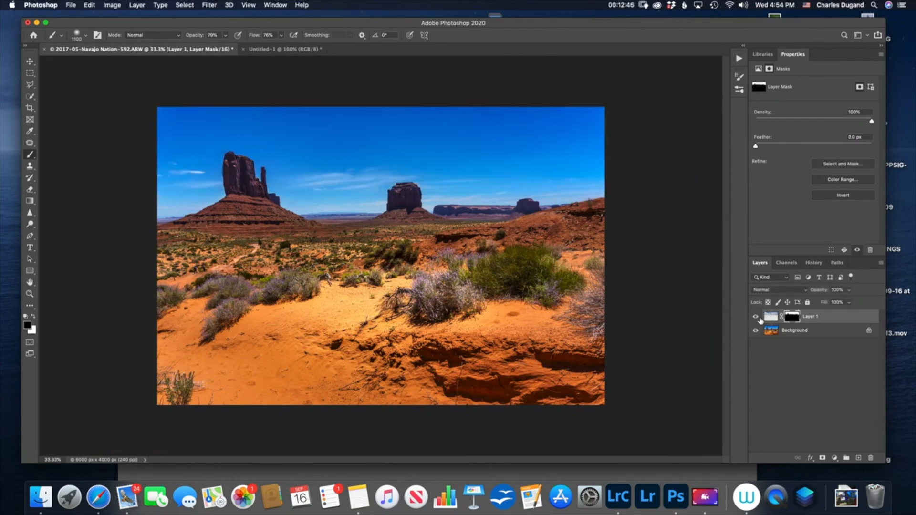
{"action": "left_click", "coordinate": [757, 318]}
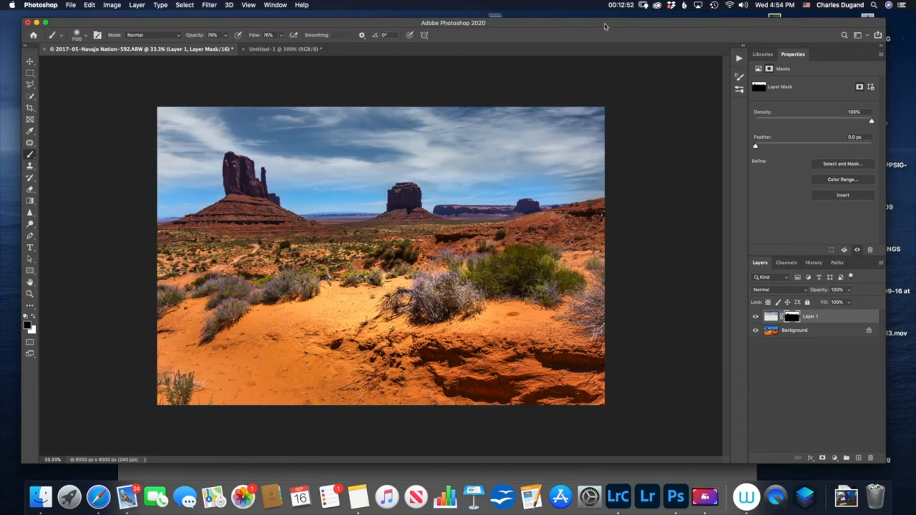
{"action": "left_click", "coordinate": [633, 7]}
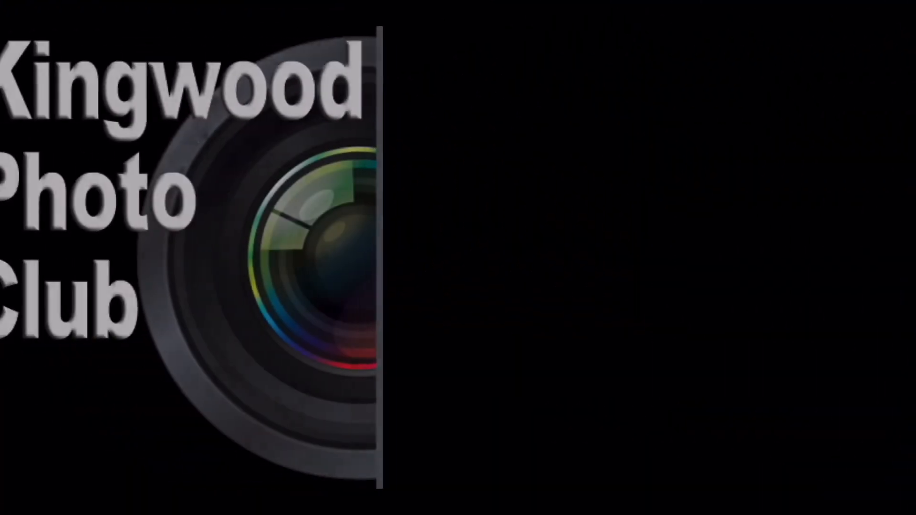